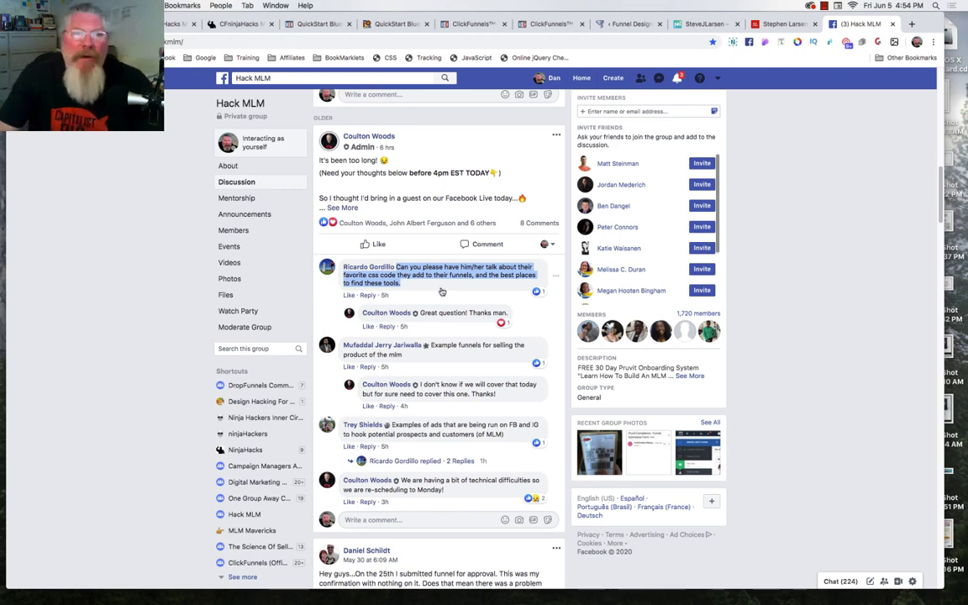
Step: Reload the CFninjaHacks members area on the ClickFunnels QuickStart Blueprint lesson in Intro To Hacks 101
{"action": "left_click", "coordinate": [235, 24]}
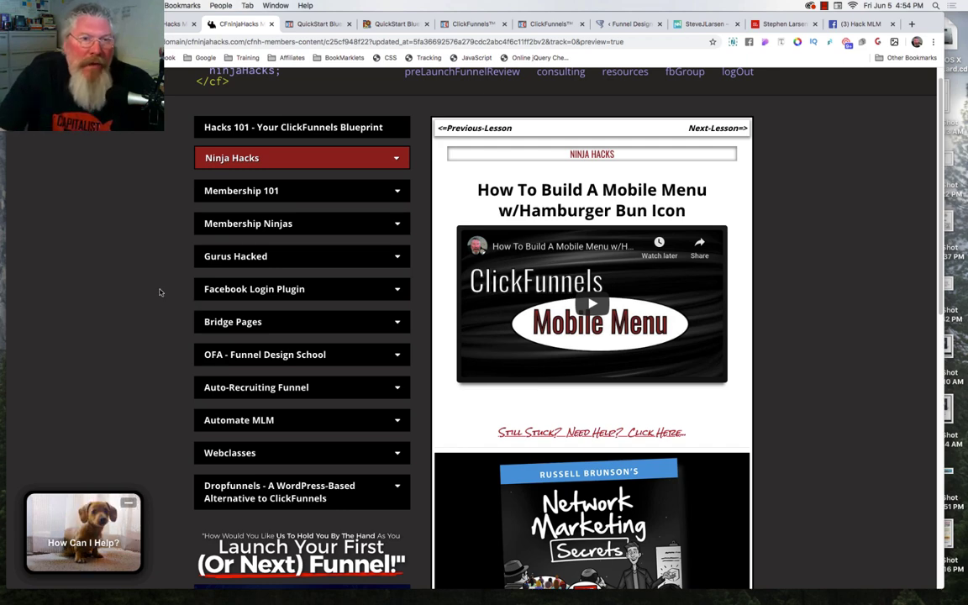
{"action": "scroll", "coordinate": [160, 291], "scroll_direction": "up", "scroll_amount": 1}
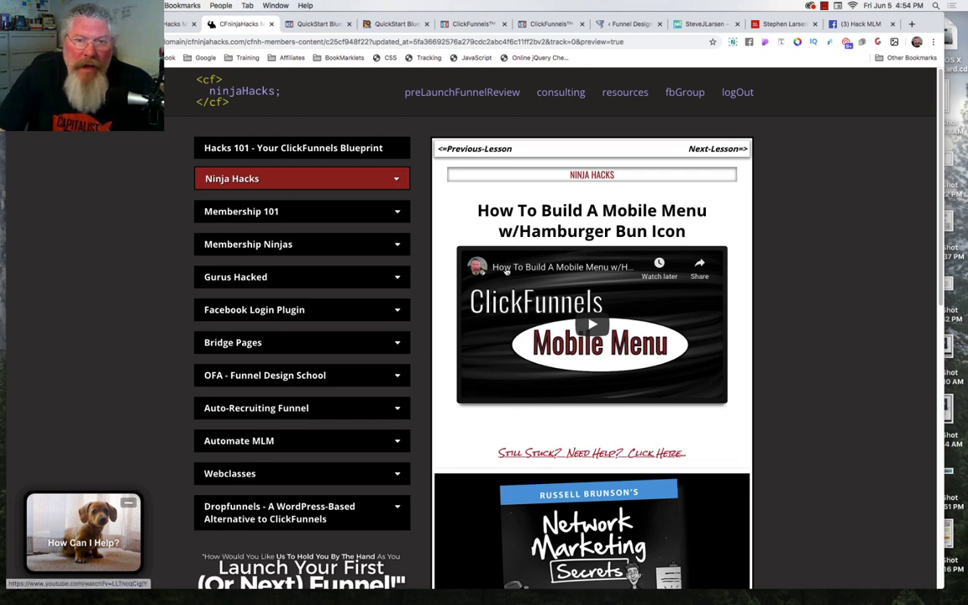
{"action": "key", "text": "super+r"}
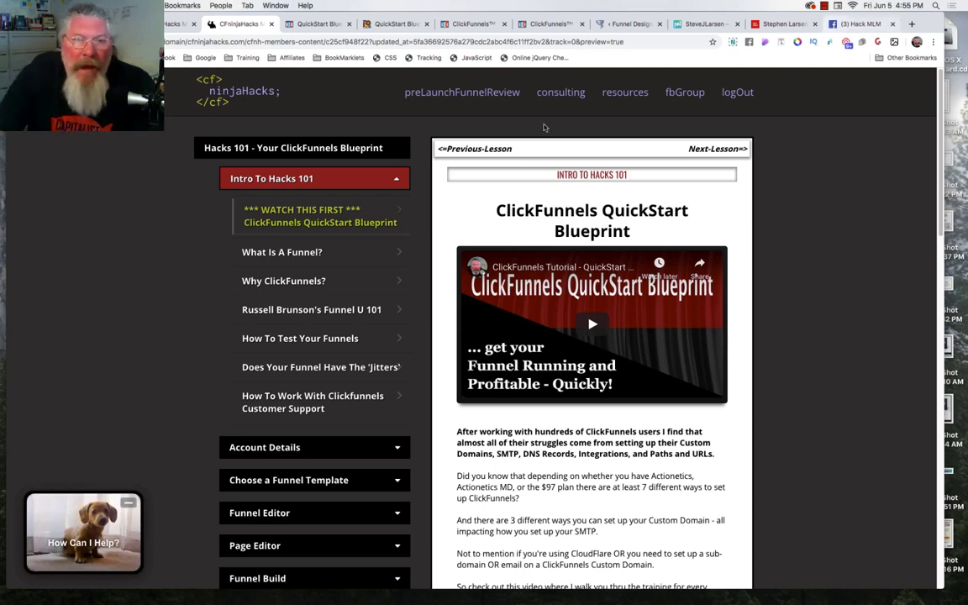
Step: Expand Account Details and Ninja Hacks, opening their Intro and How To Build A Mobile Menu lessons
{"action": "scroll", "coordinate": [210, 185], "scroll_direction": "down", "scroll_amount": 2}
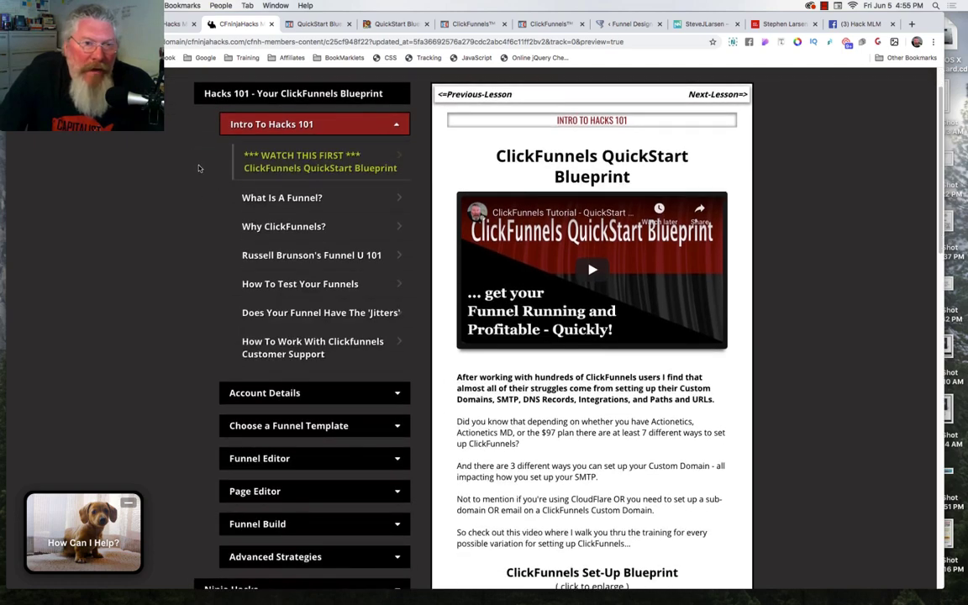
{"action": "scroll", "coordinate": [199, 168], "scroll_direction": "down", "scroll_amount": 4}
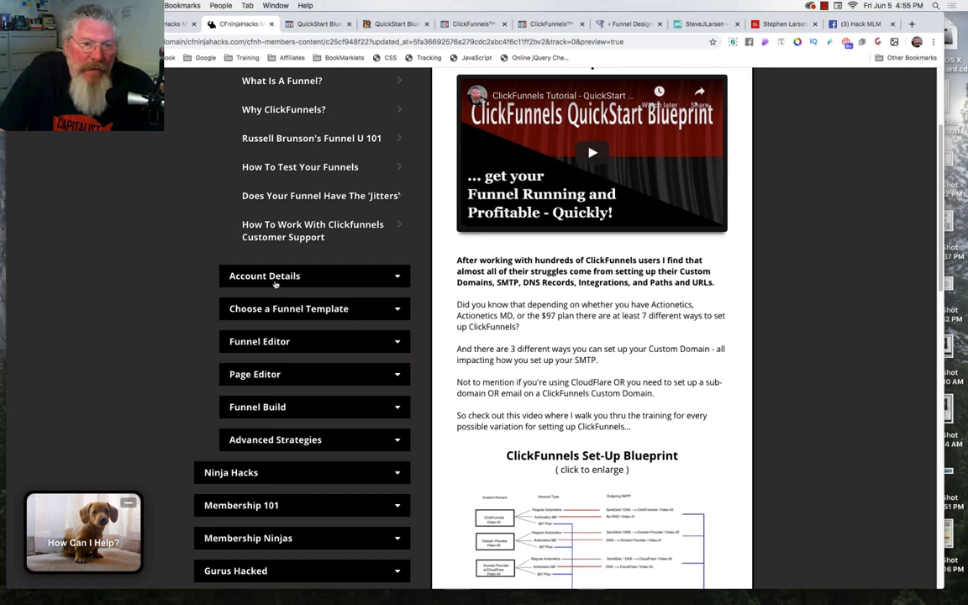
{"action": "left_click", "coordinate": [274, 280]}
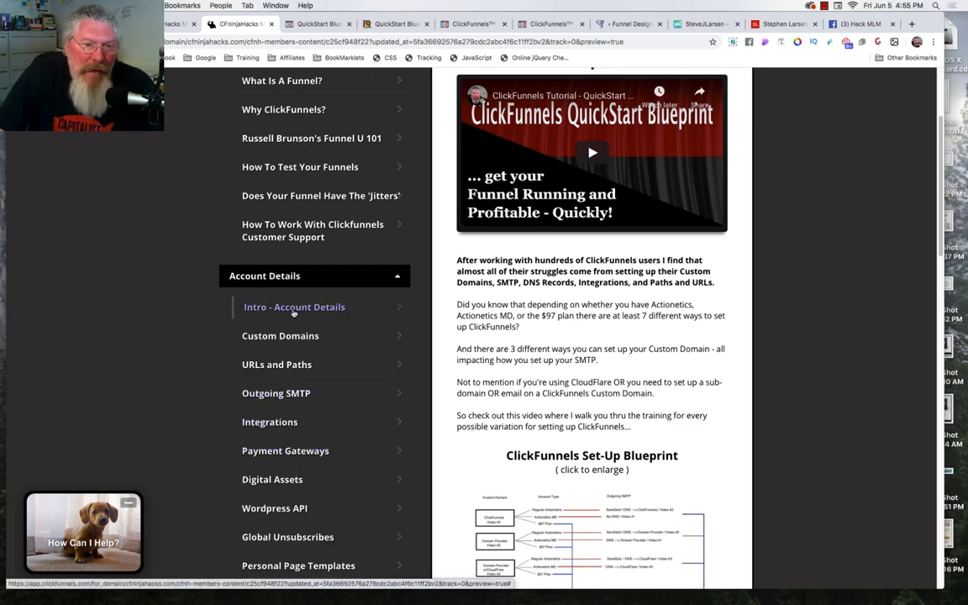
{"action": "left_click", "coordinate": [294, 309]}
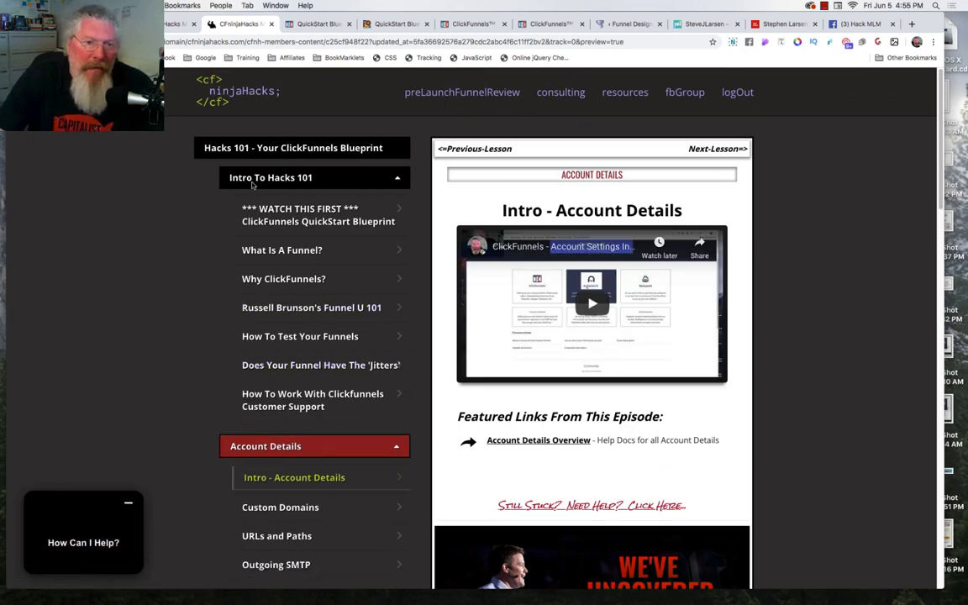
{"action": "scroll", "coordinate": [268, 464], "scroll_direction": "down", "scroll_amount": 6}
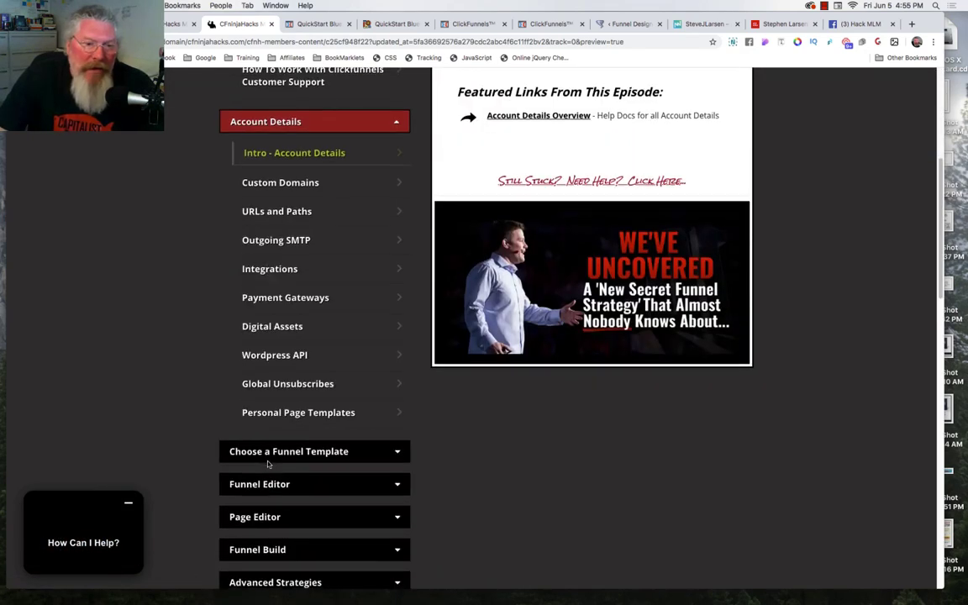
{"action": "left_click", "coordinate": [255, 454]}
{"action": "scroll", "coordinate": [268, 444], "scroll_direction": "down", "scroll_amount": 4}
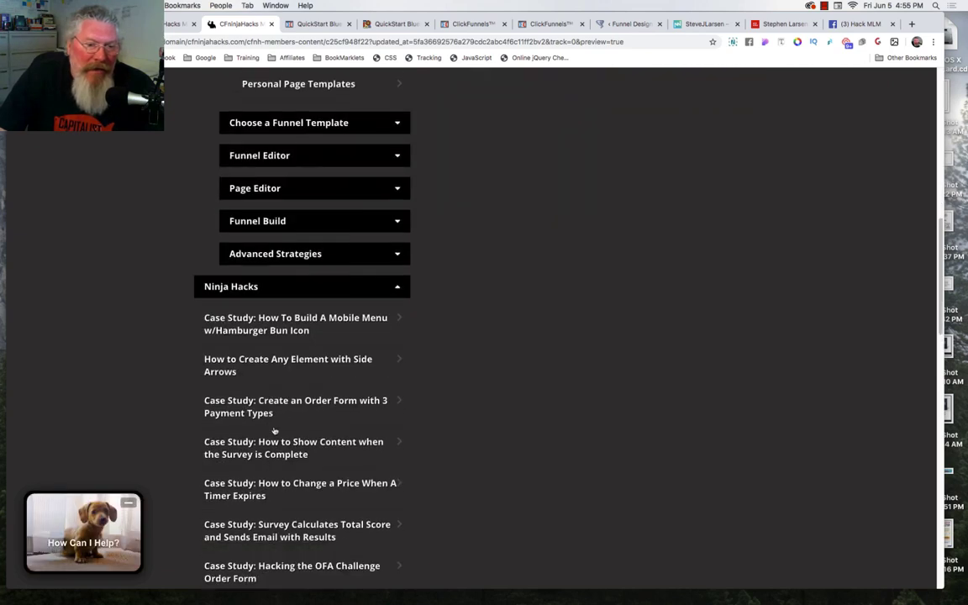
{"action": "left_click", "coordinate": [286, 325]}
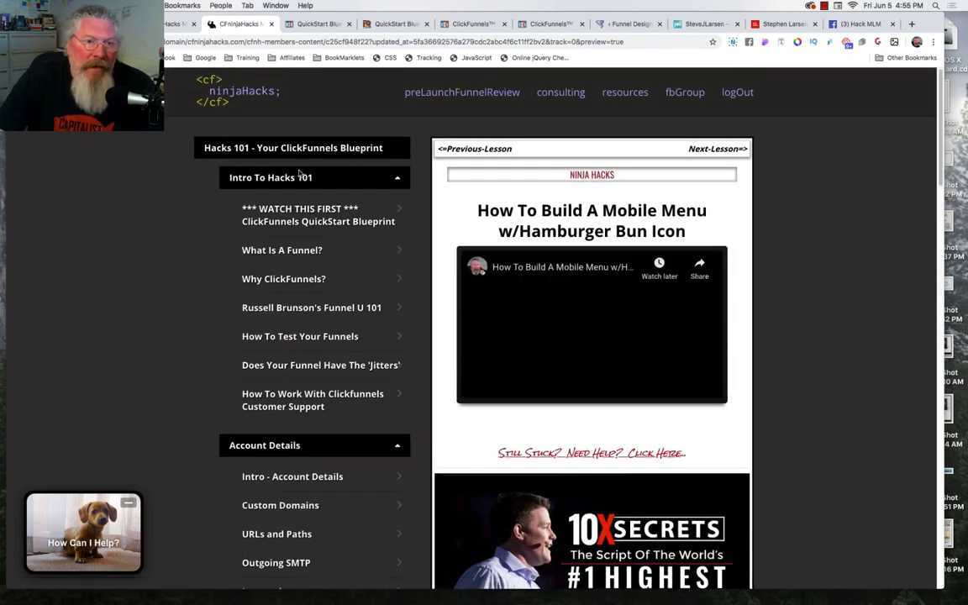
Step: Collapse the Intro To Hacks 101 and Account Details modules, then return to the membership page editor
{"action": "left_click", "coordinate": [295, 179]}
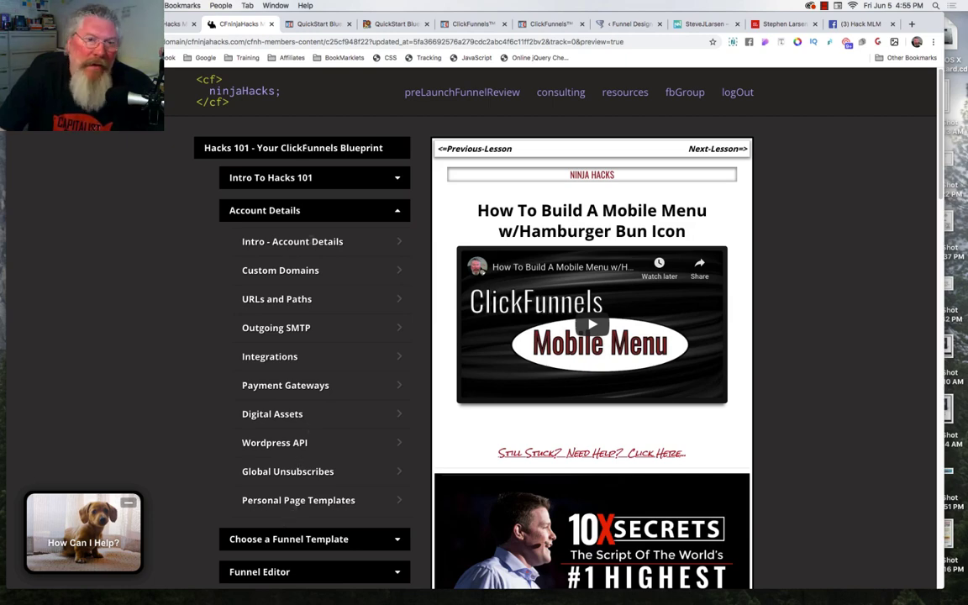
{"action": "left_click", "coordinate": [298, 148]}
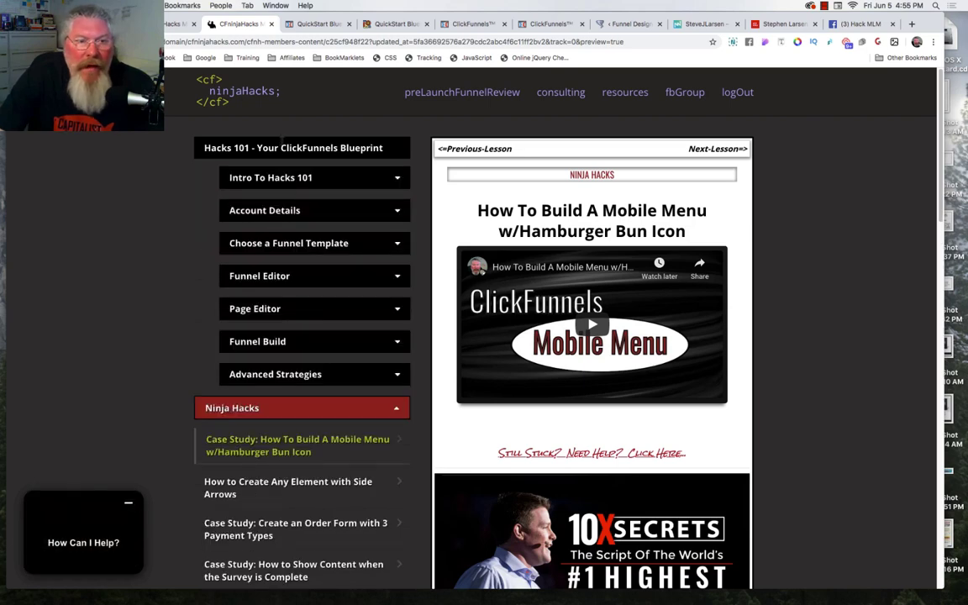
{"action": "left_click", "coordinate": [281, 148]}
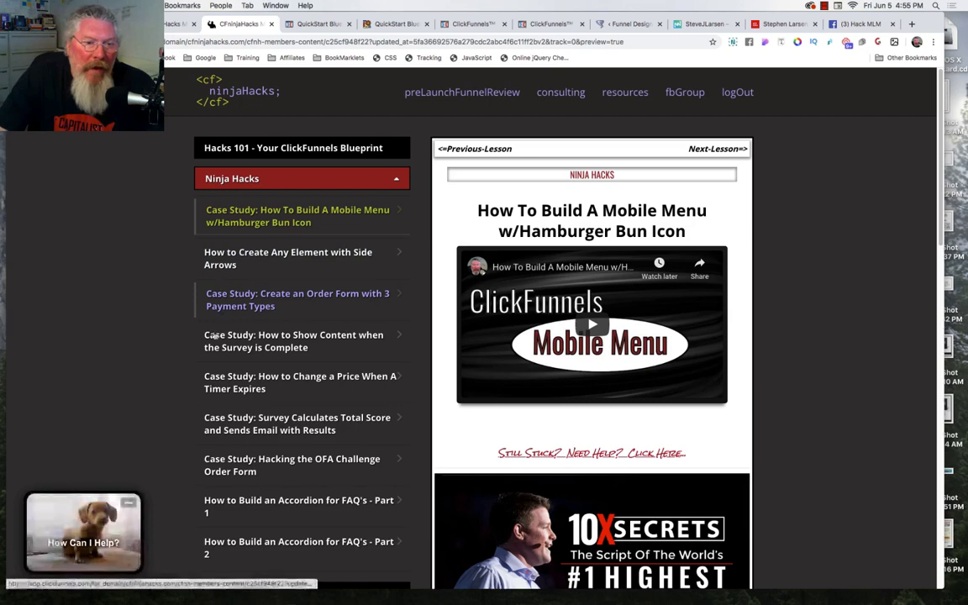
{"action": "scroll", "coordinate": [250, 446], "scroll_direction": "down", "scroll_amount": 3}
{"action": "scroll", "coordinate": [250, 446], "scroll_direction": "up", "scroll_amount": 3}
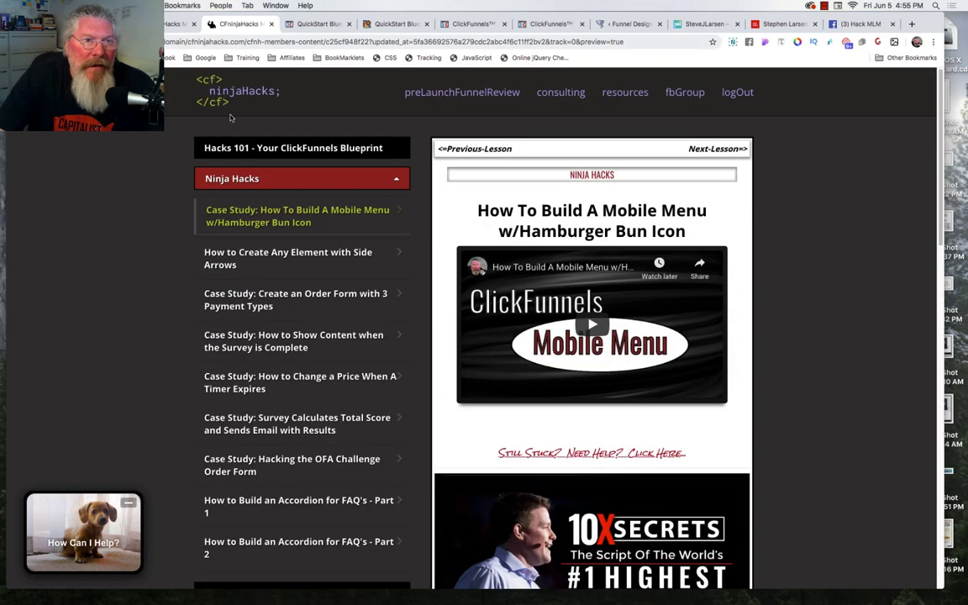
{"action": "left_click", "coordinate": [167, 26]}
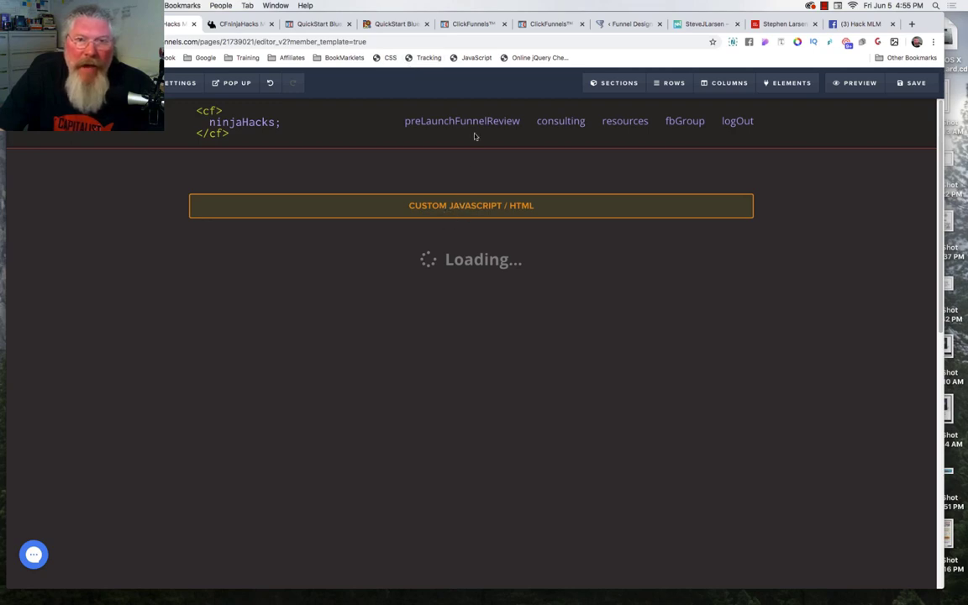
Step: Open the template's Tracking Code, enlarge it, and scroll through the footer's section-title, Prev/Next and nav-menu scripts
{"action": "left_click", "coordinate": [429, 58]}
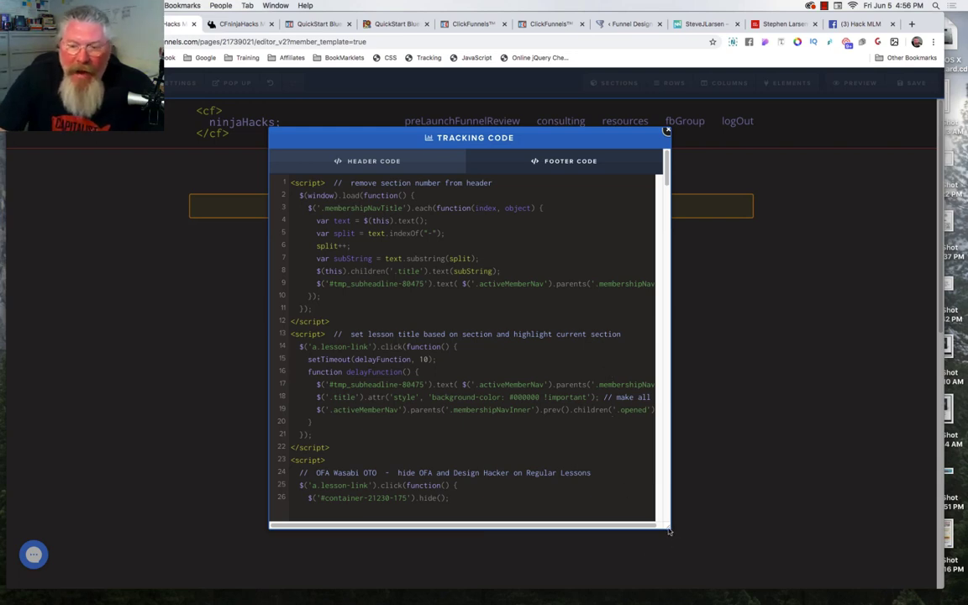
{"action": "left_click_drag", "start_coordinate": [669, 530], "coordinate": [828, 579]}
{"action": "left_click_drag", "start_coordinate": [645, 574], "coordinate": [685, 581]}
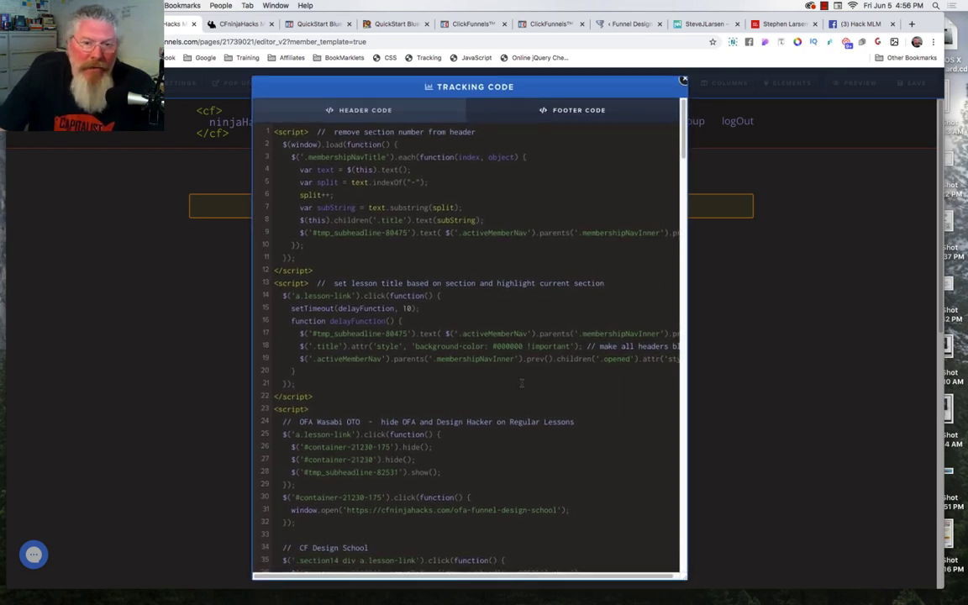
{"action": "scroll", "coordinate": [512, 383], "scroll_direction": "down", "scroll_amount": 10}
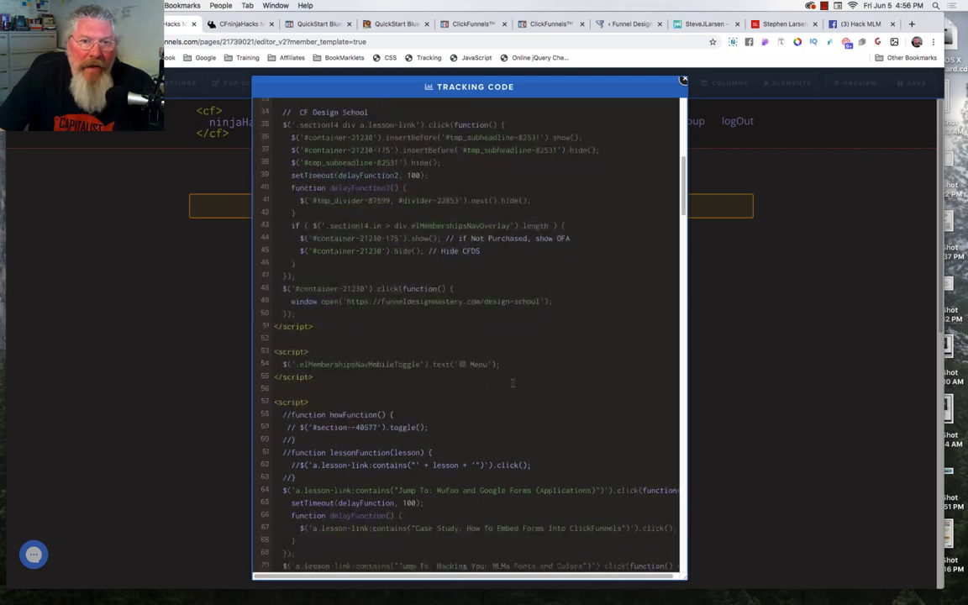
{"action": "scroll", "coordinate": [513, 383], "scroll_direction": "down", "scroll_amount": 18}
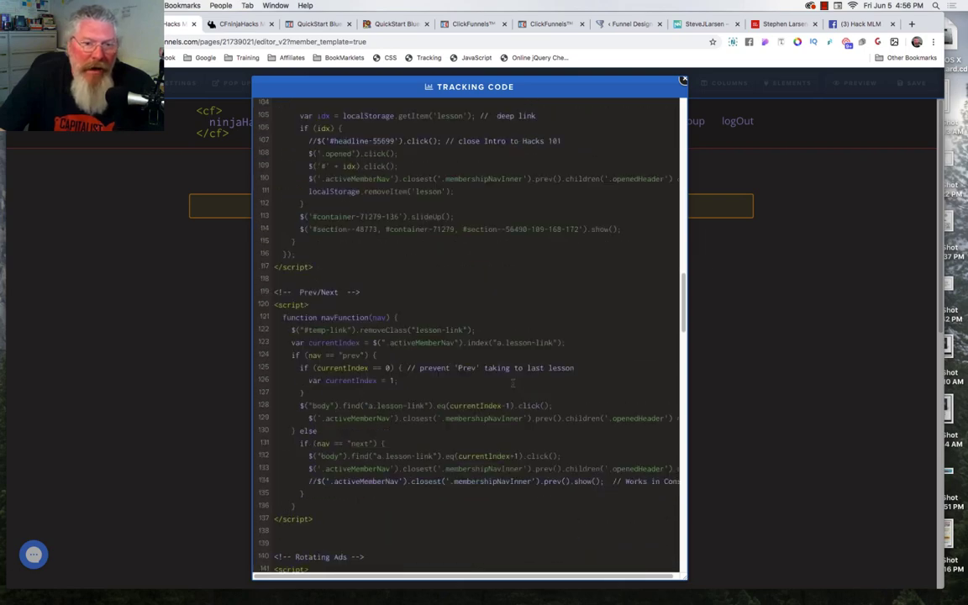
{"action": "scroll", "coordinate": [512, 383], "scroll_direction": "down", "scroll_amount": 20}
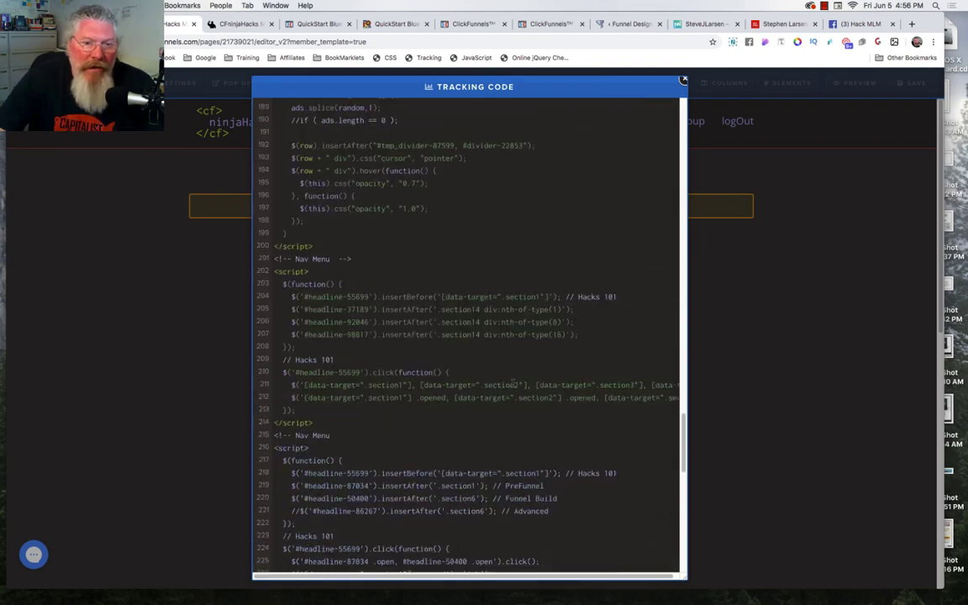
{"action": "scroll", "coordinate": [513, 383], "scroll_direction": "down", "scroll_amount": 15}
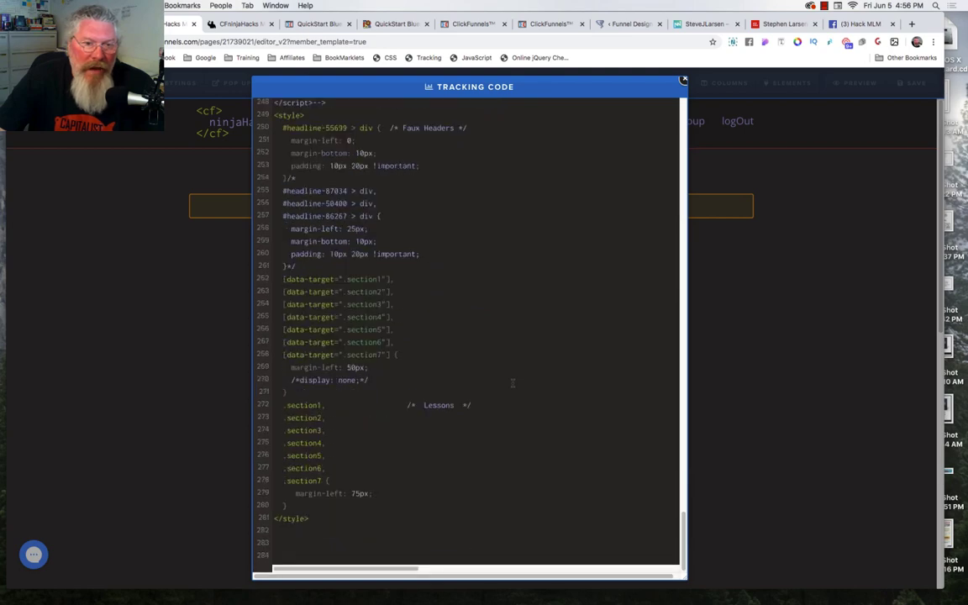
{"action": "scroll", "coordinate": [512, 383], "scroll_direction": "up", "scroll_amount": 10}
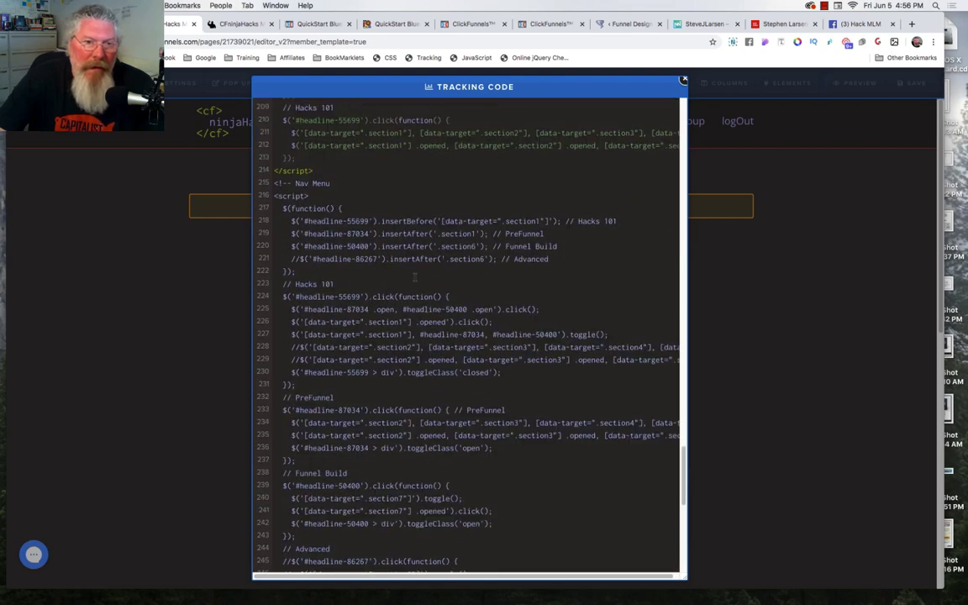
{"action": "scroll", "coordinate": [415, 278], "scroll_direction": "up", "scroll_amount": 2}
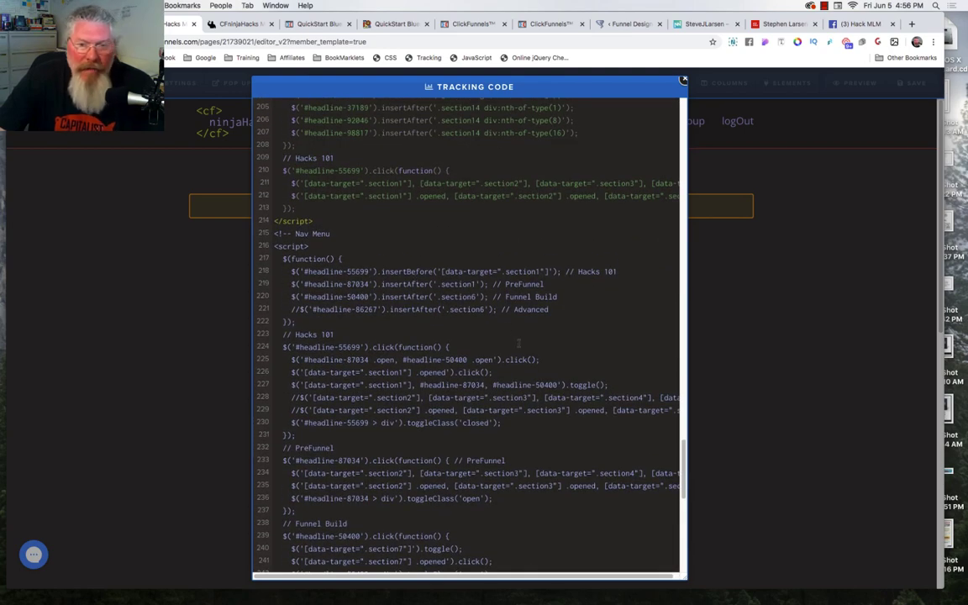
{"action": "scroll", "coordinate": [518, 343], "scroll_direction": "up", "scroll_amount": 5}
{"action": "scroll", "coordinate": [519, 343], "scroll_direction": "up", "scroll_amount": 15}
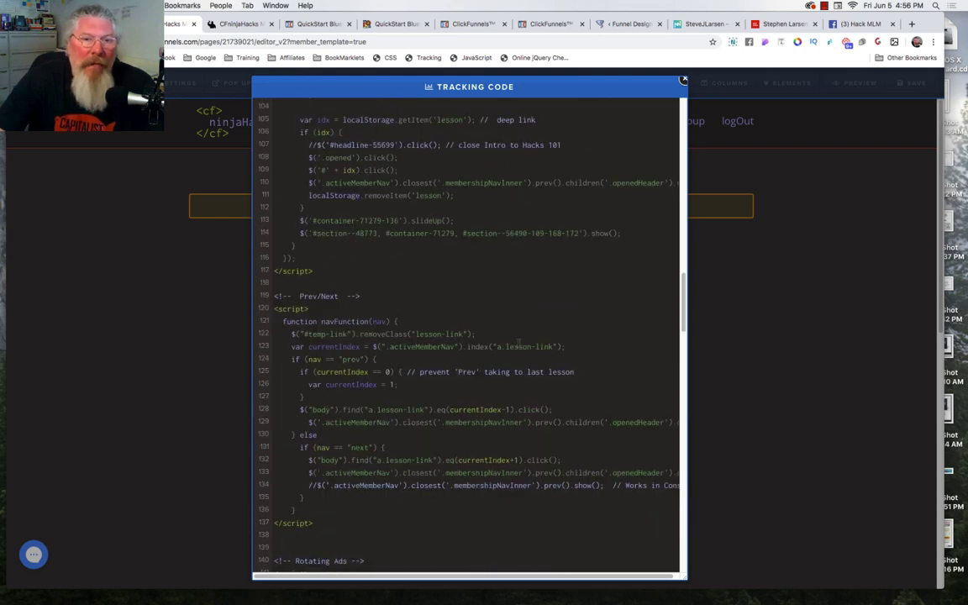
{"action": "scroll", "coordinate": [518, 343], "scroll_direction": "up", "scroll_amount": 20}
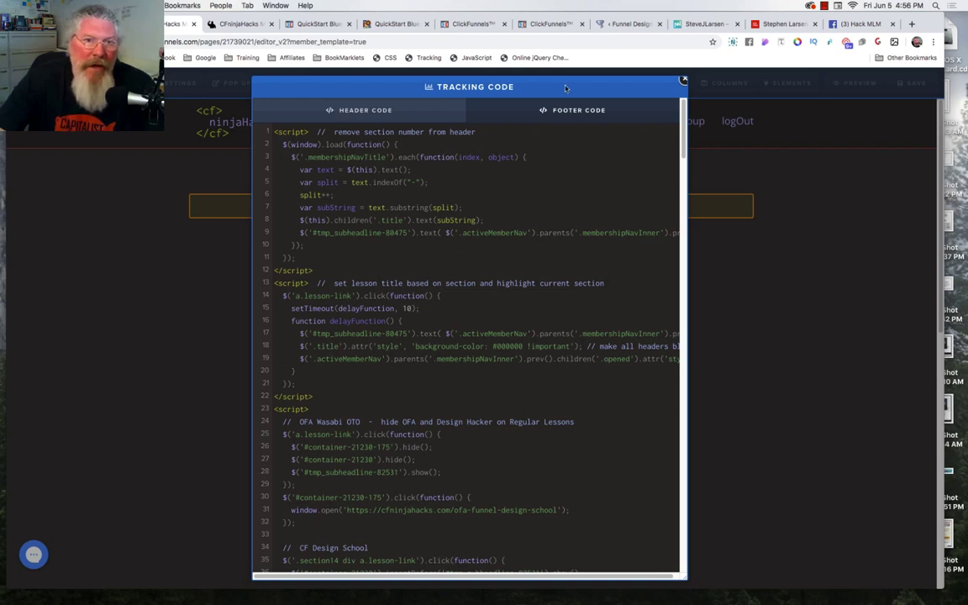
Step: Enlarge the Custom CSS window, review its nav-menu, lesson-header and Prev/Next rules, then close it
{"action": "left_click", "coordinate": [388, 58]}
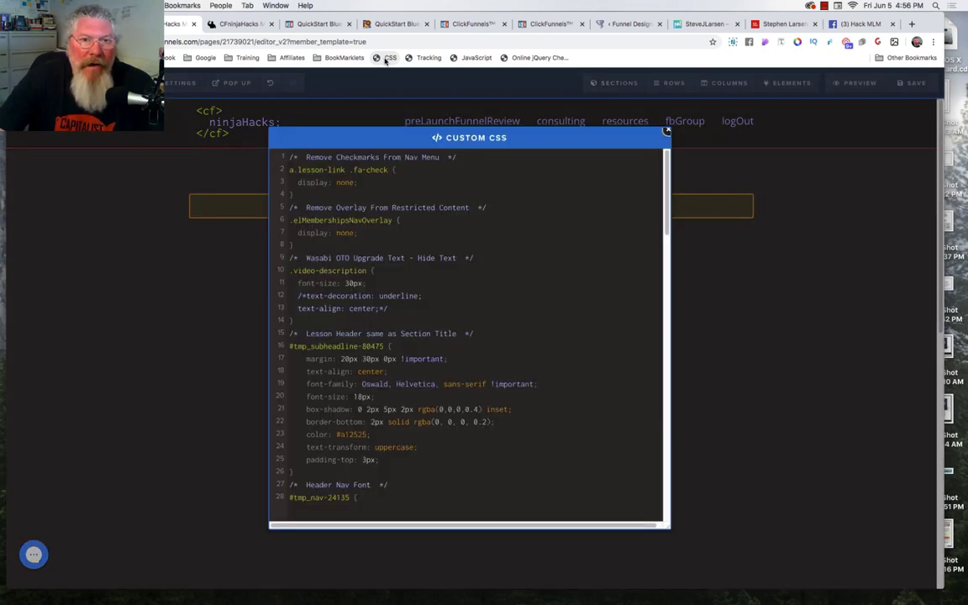
{"action": "left_click_drag", "start_coordinate": [667, 523], "coordinate": [828, 555]}
{"action": "scroll", "coordinate": [457, 334], "scroll_direction": "down", "scroll_amount": 2}
{"action": "scroll", "coordinate": [457, 334], "scroll_direction": "down", "scroll_amount": 15}
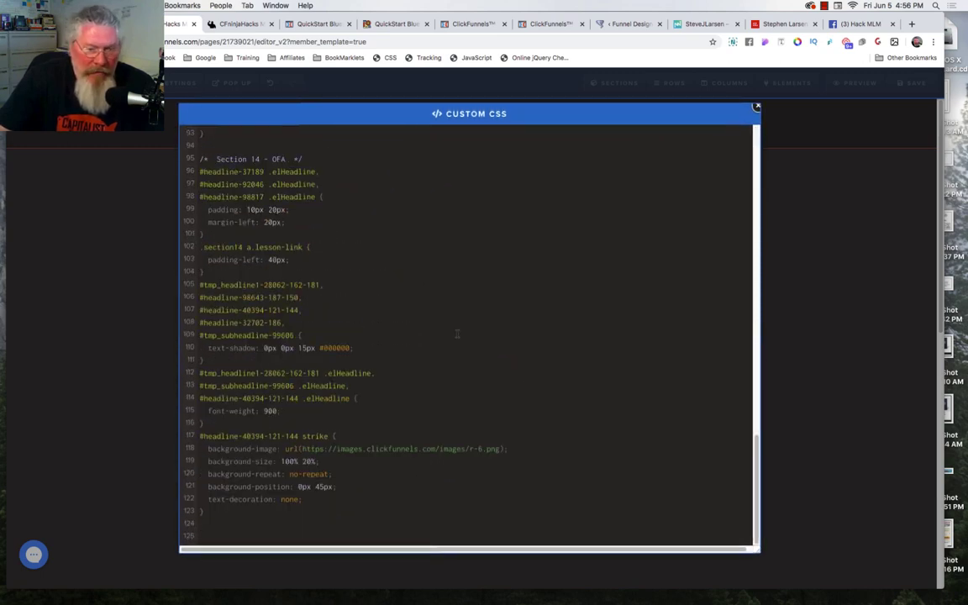
{"action": "scroll", "coordinate": [459, 375], "scroll_direction": "up", "scroll_amount": 10}
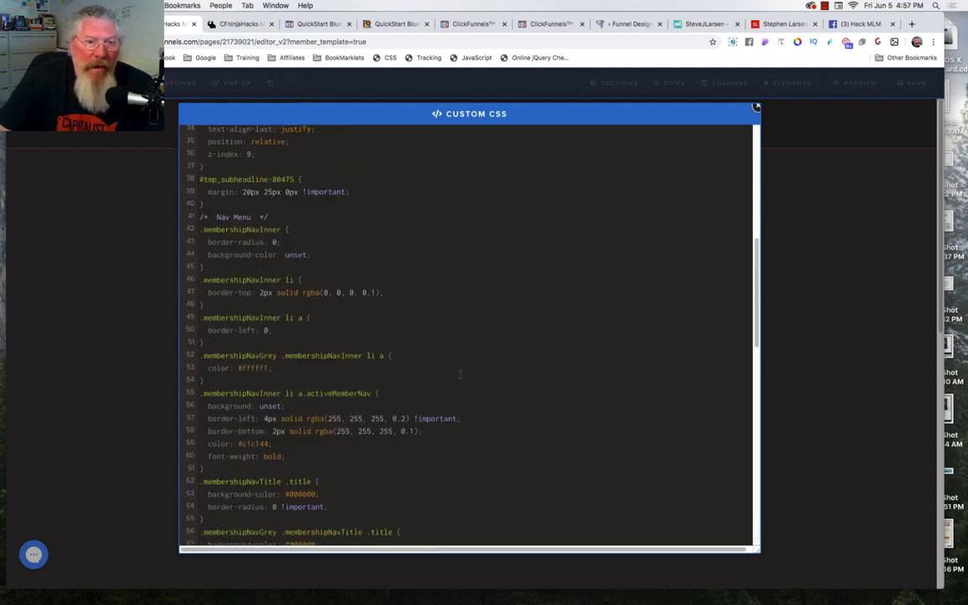
{"action": "scroll", "coordinate": [459, 375], "scroll_direction": "up", "scroll_amount": 6}
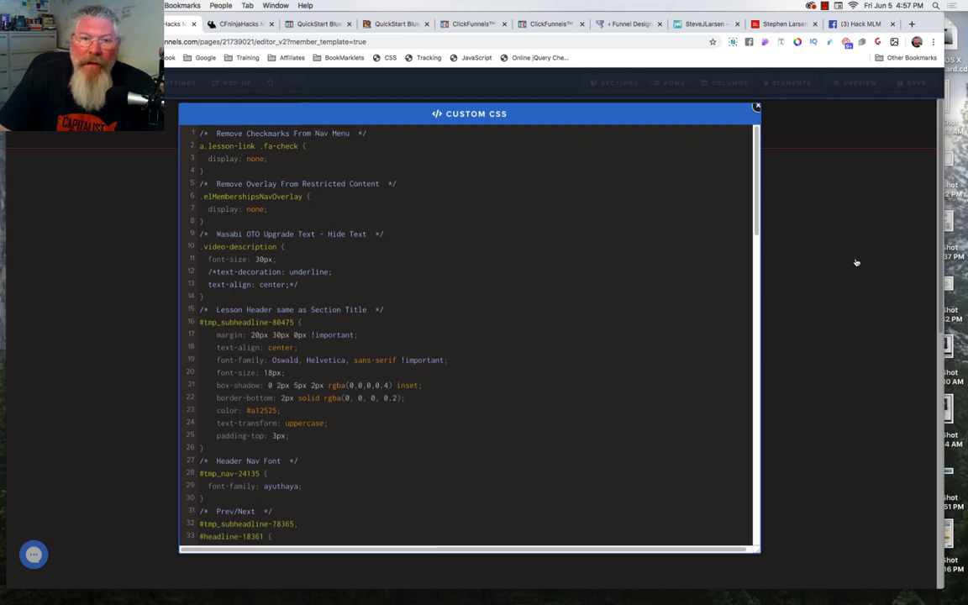
{"action": "key", "text": "Escape"}
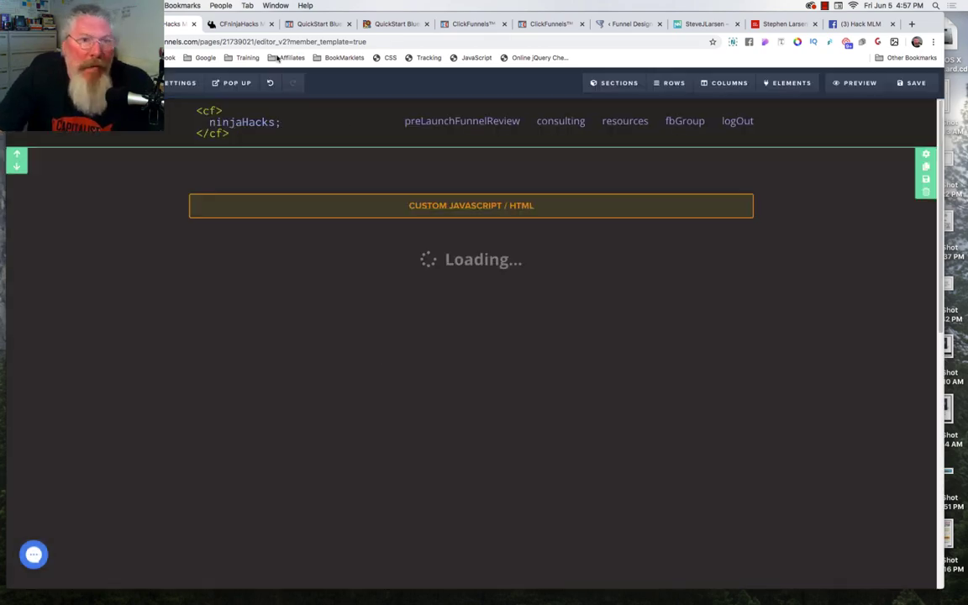
Step: Return to the live How To Build A Mobile Menu lesson with the Ninja Hacks module expanded
{"action": "left_click", "coordinate": [235, 23]}
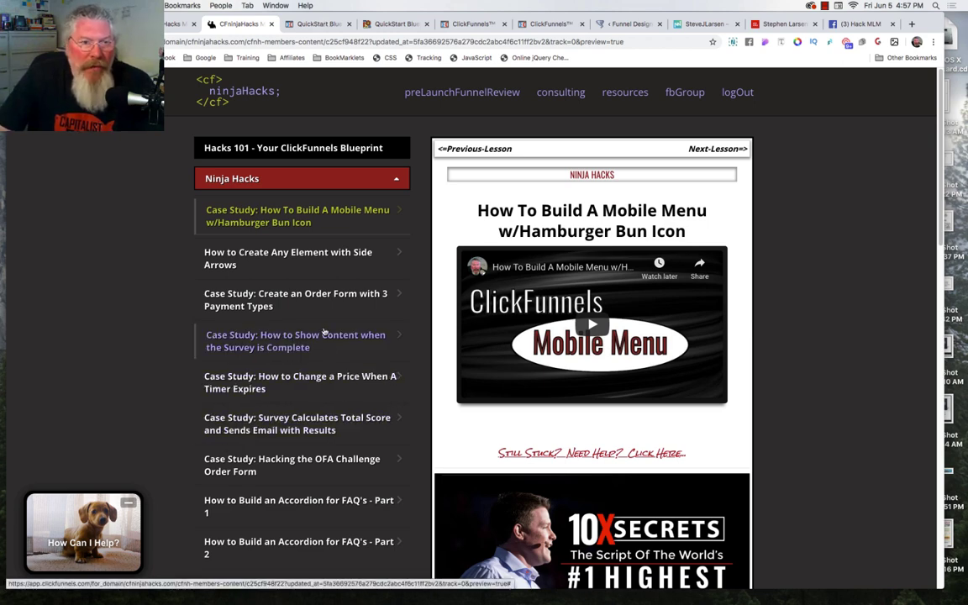
{"action": "scroll", "coordinate": [288, 411], "scroll_direction": "down", "scroll_amount": 10}
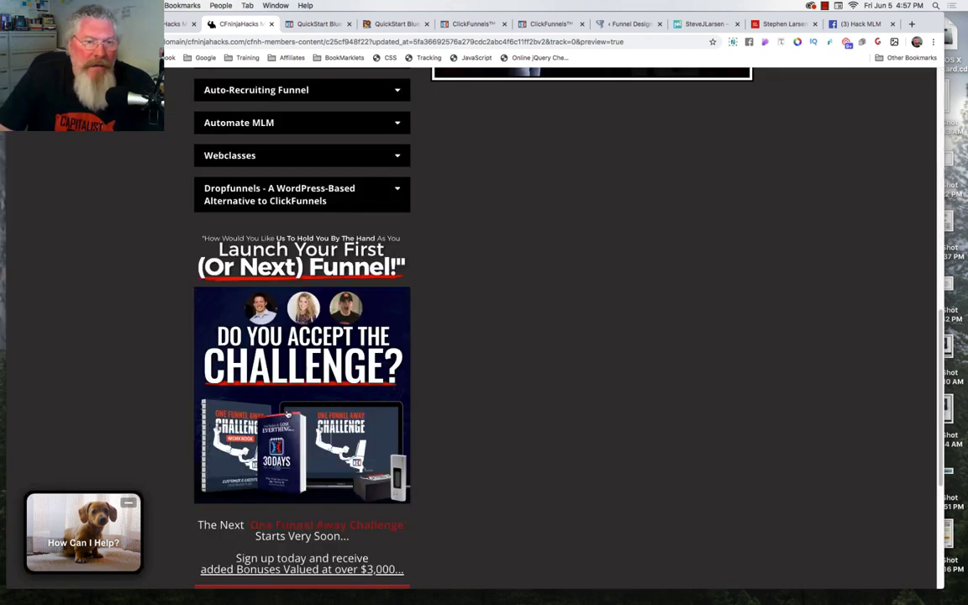
{"action": "scroll", "coordinate": [288, 413], "scroll_direction": "up", "scroll_amount": 10}
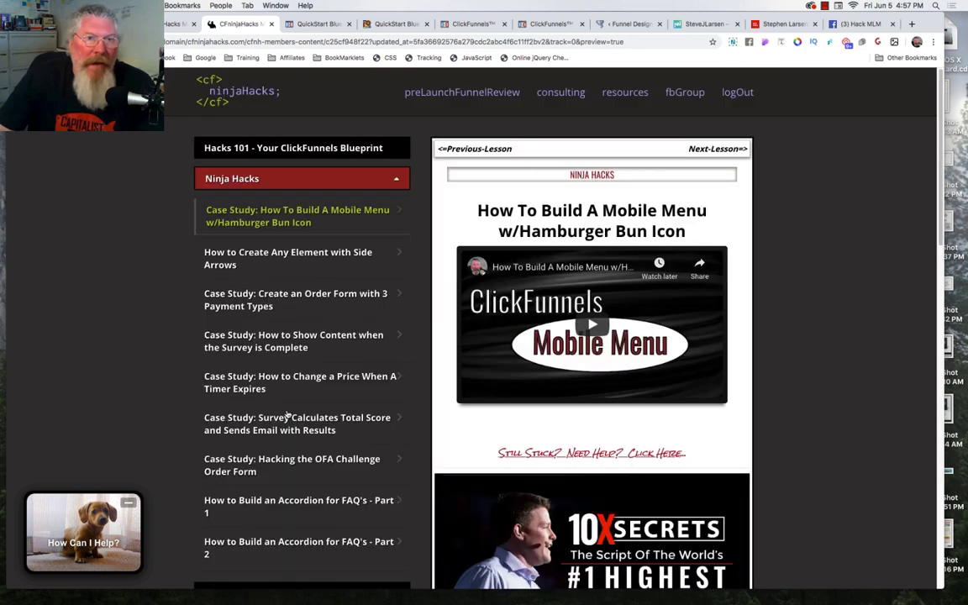
Step: Switch to the QuickStart Blueprint template editor and view its example lesson headline, video and download links
{"action": "left_click", "coordinate": [312, 25]}
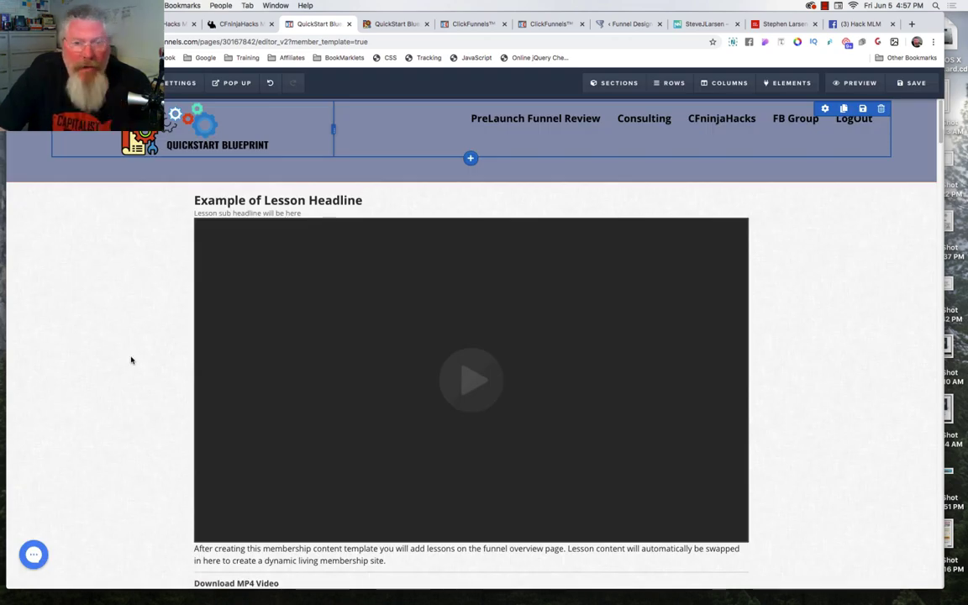
{"action": "scroll", "coordinate": [408, 354], "scroll_direction": "down", "scroll_amount": 1}
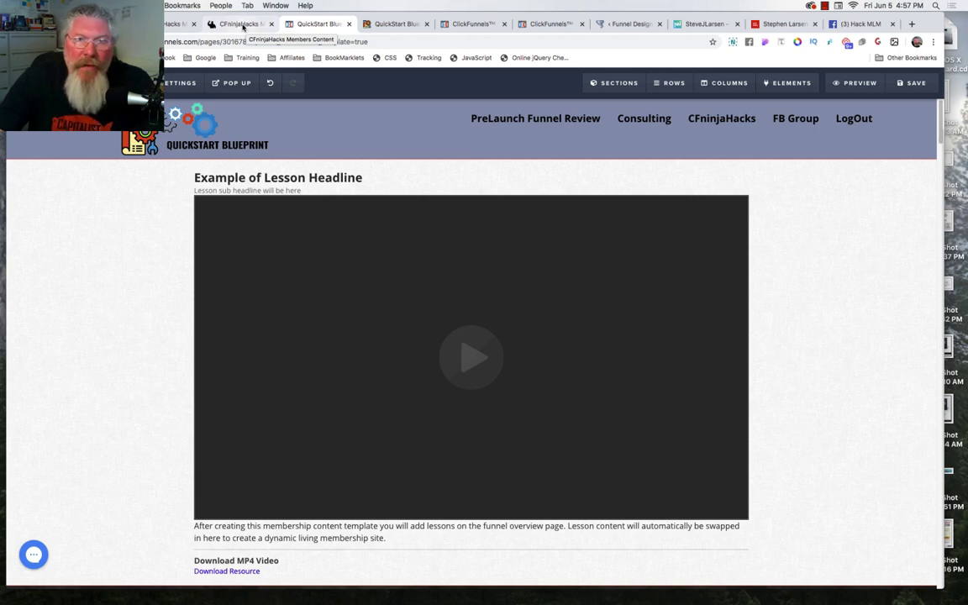
Step: View the published QuickStart Blueprint page with its Getting Started module, video and resource links
{"action": "left_click", "coordinate": [383, 25]}
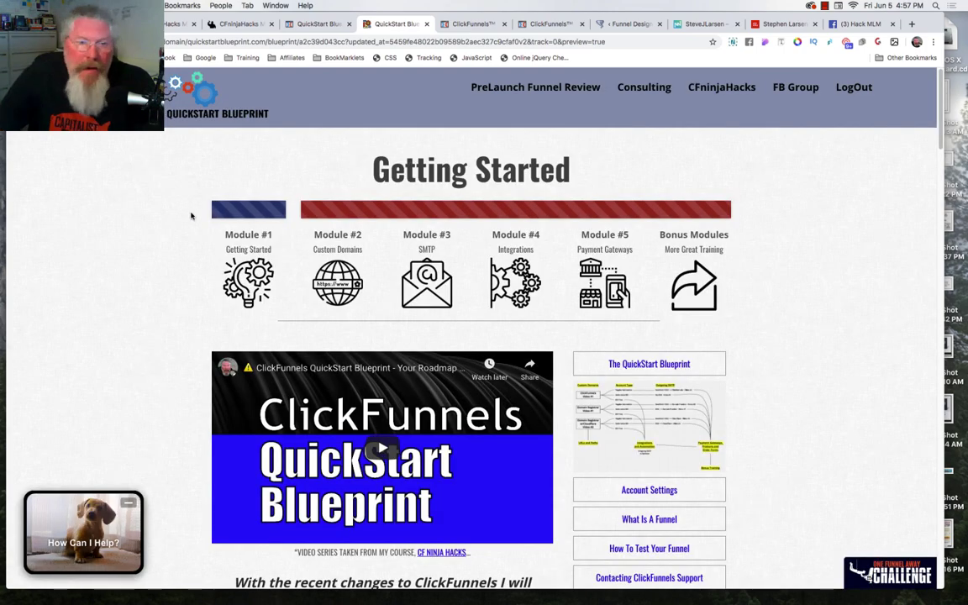
{"action": "scroll", "coordinate": [191, 216], "scroll_direction": "down", "scroll_amount": 5}
{"action": "scroll", "coordinate": [191, 216], "scroll_direction": "up", "scroll_amount": 5}
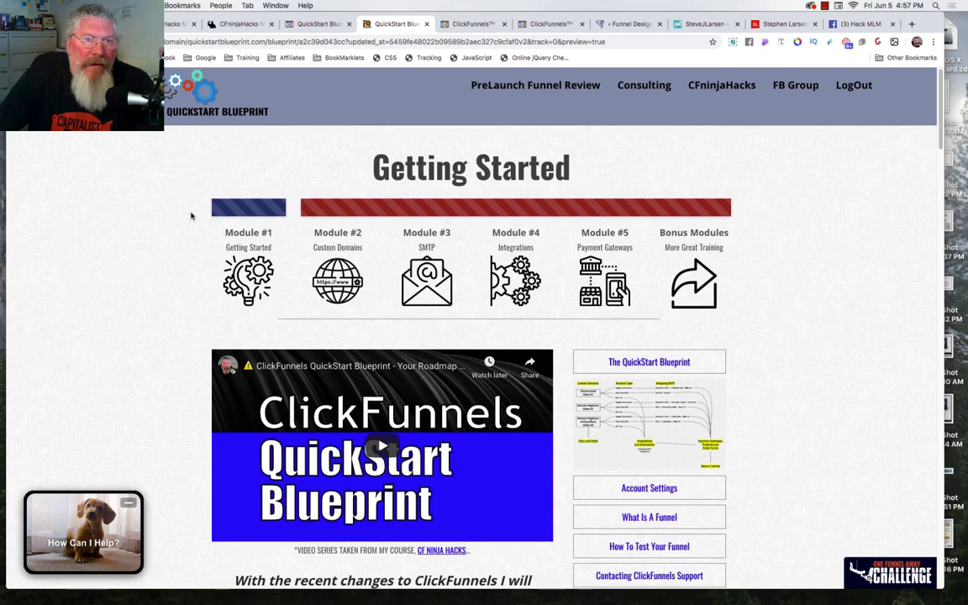
{"action": "scroll", "coordinate": [190, 216], "scroll_direction": "down", "scroll_amount": 1}
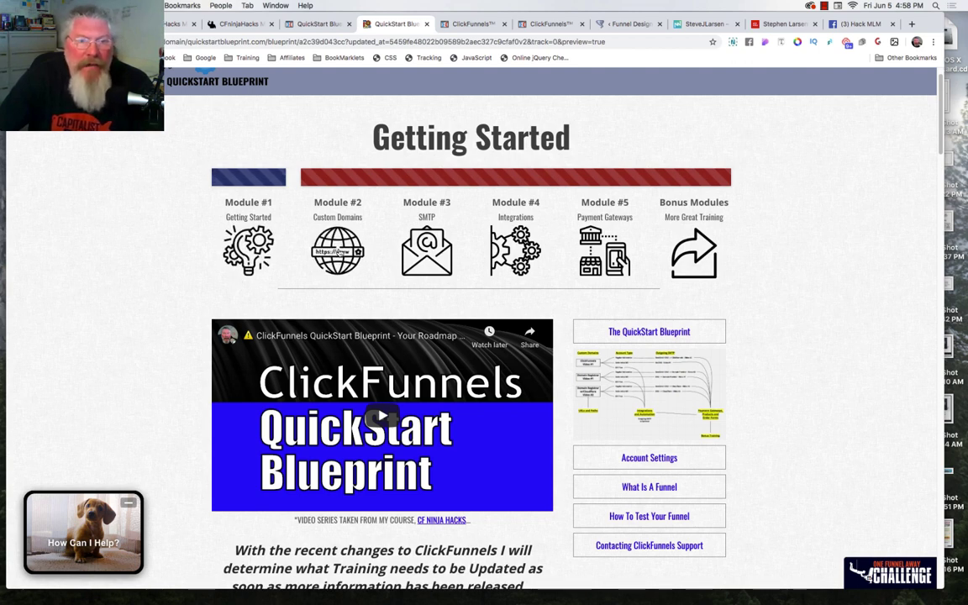
Step: Open the Custom Domains module page, then move on to the SMTP module (Module 3)
{"action": "left_click", "coordinate": [340, 252]}
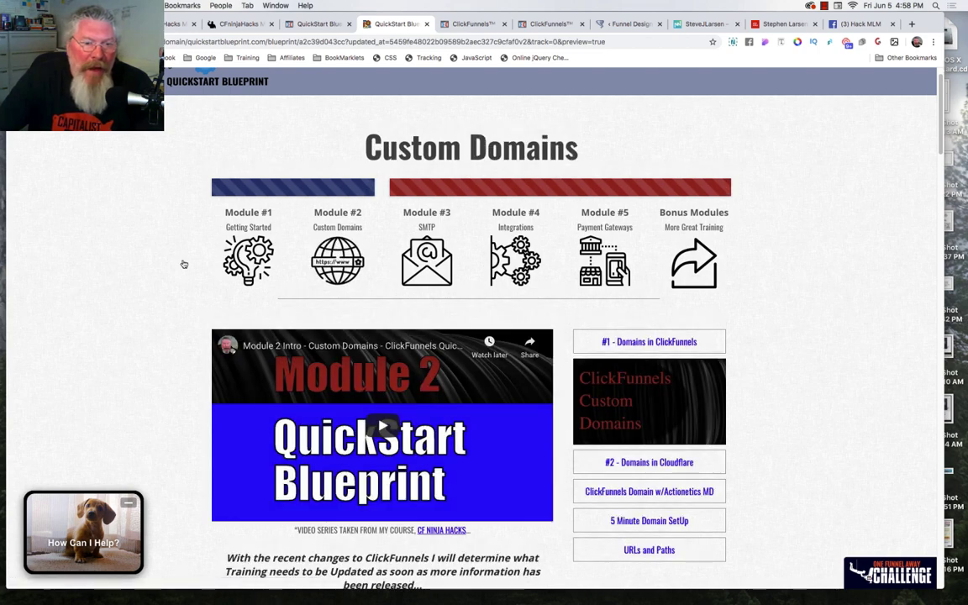
{"action": "scroll", "coordinate": [180, 273], "scroll_direction": "down", "scroll_amount": 1}
{"action": "scroll", "coordinate": [180, 273], "scroll_direction": "down", "scroll_amount": 5}
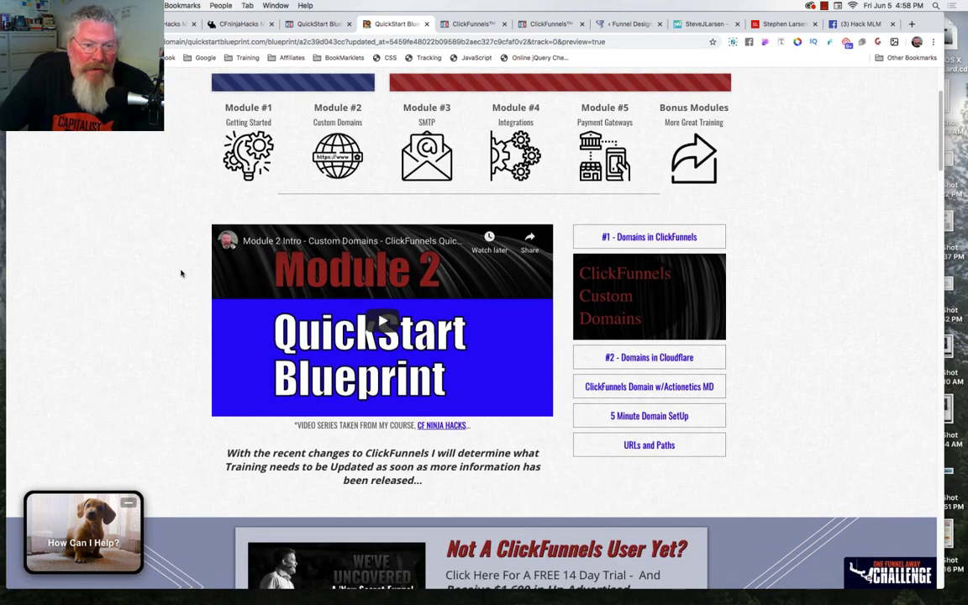
{"action": "scroll", "coordinate": [181, 273], "scroll_direction": "up", "scroll_amount": 4}
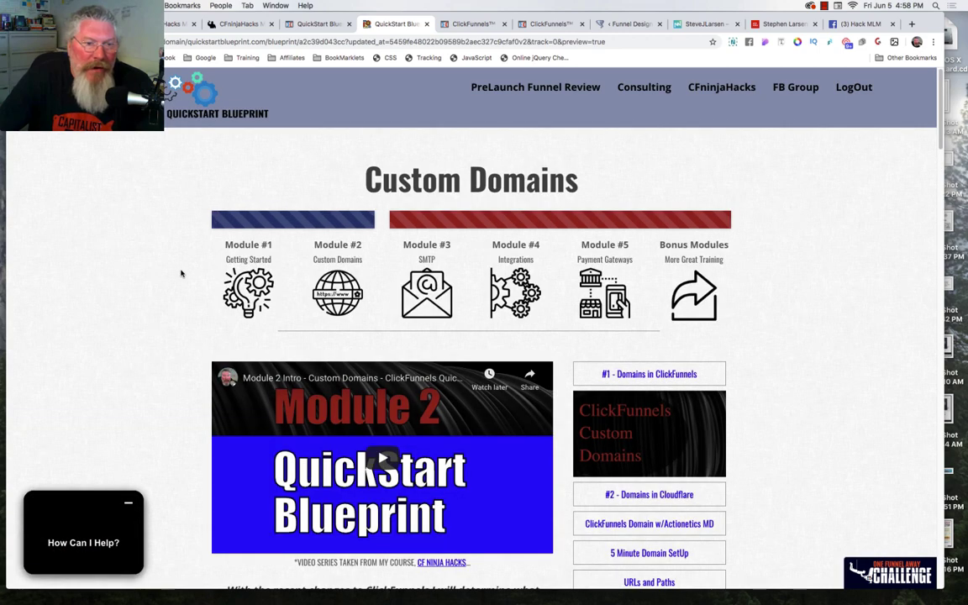
{"action": "left_click", "coordinate": [419, 286]}
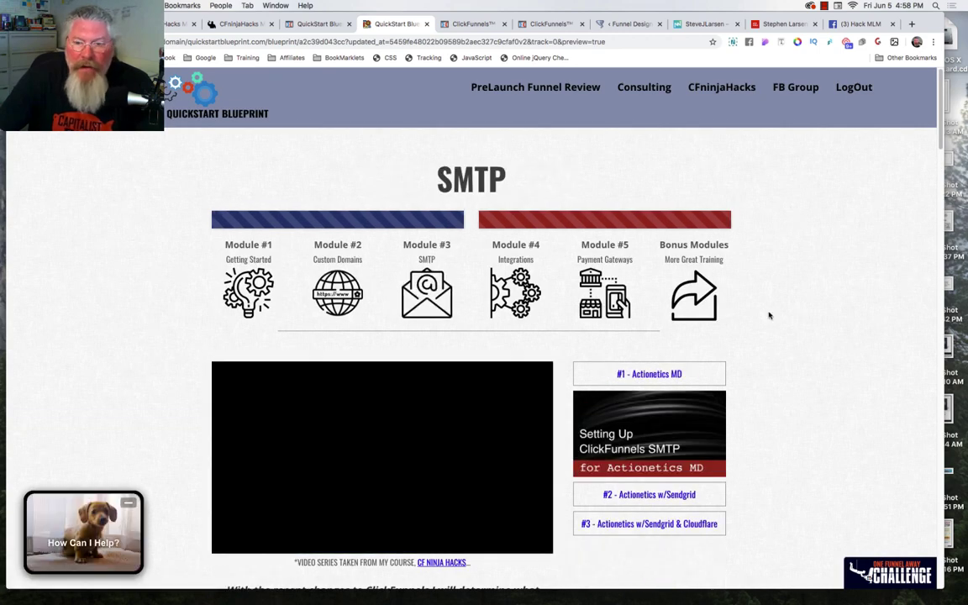
{"action": "scroll", "coordinate": [658, 395], "scroll_direction": "down", "scroll_amount": 3}
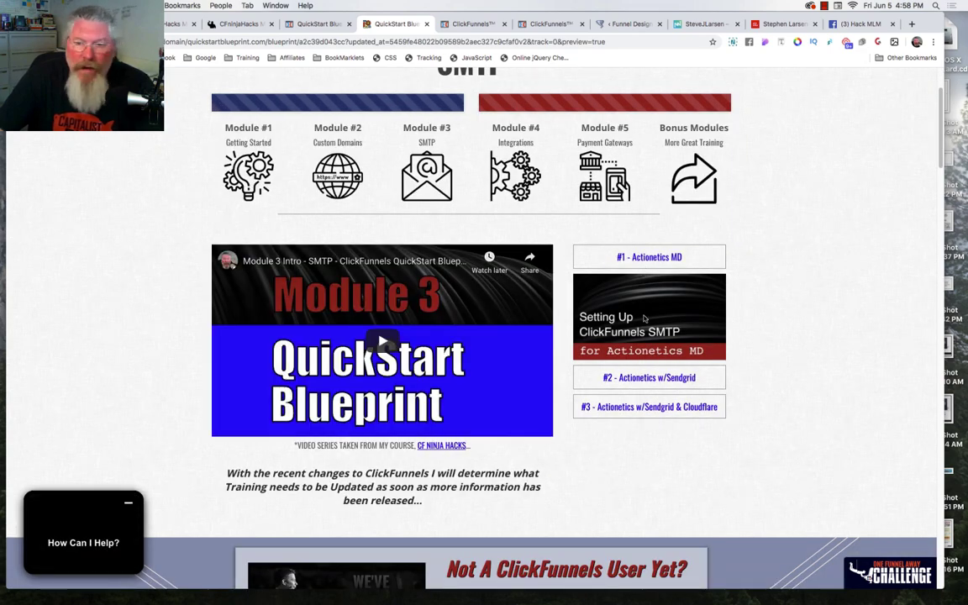
Step: Swap the side video through the Actionetics w/Sendgrid, Actionetics MD and Sendgrid & Cloudflare lessons
{"action": "left_click", "coordinate": [635, 382]}
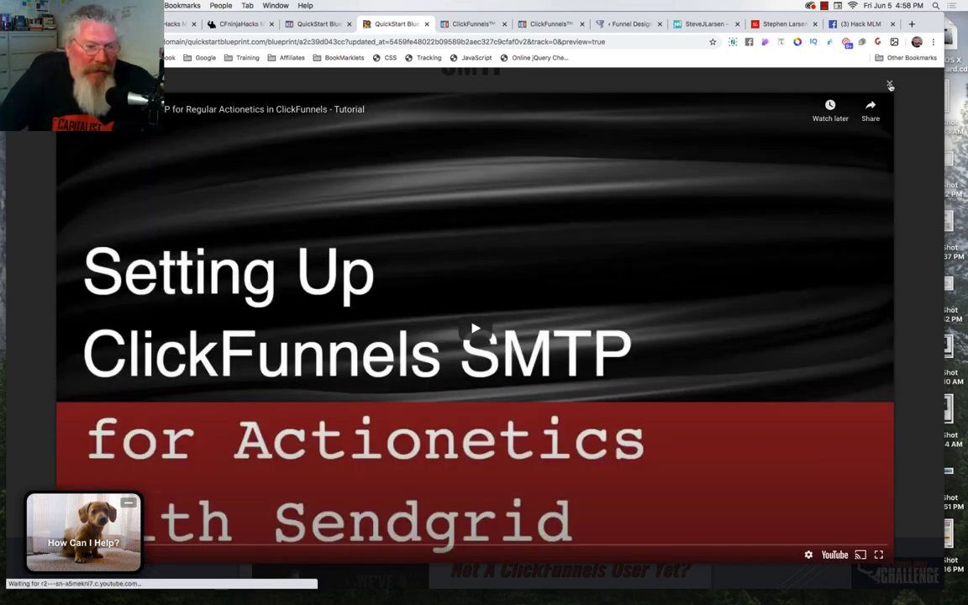
{"action": "left_click", "coordinate": [889, 84]}
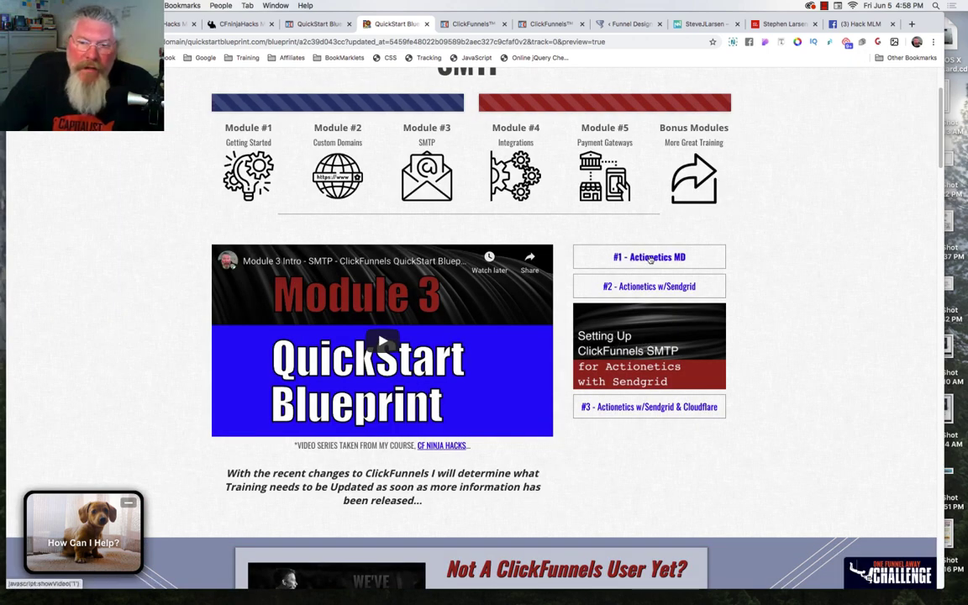
{"action": "left_click", "coordinate": [651, 258]}
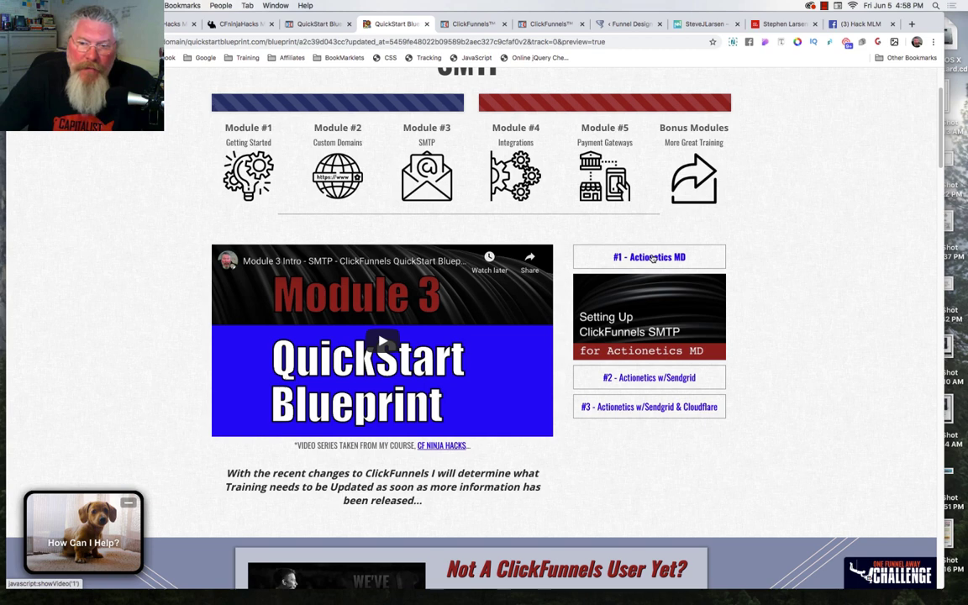
{"action": "left_click", "coordinate": [626, 383]}
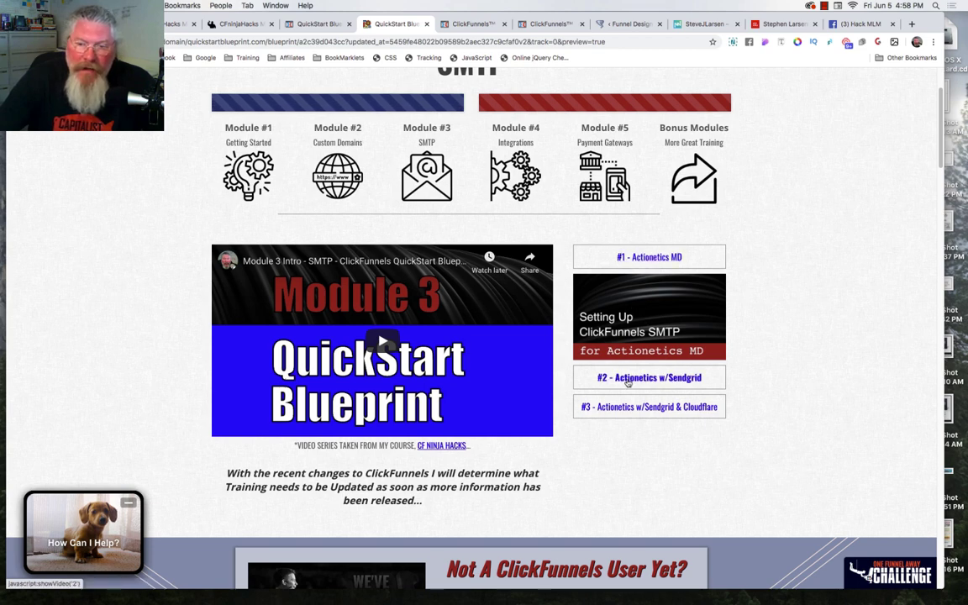
{"action": "left_click", "coordinate": [640, 408]}
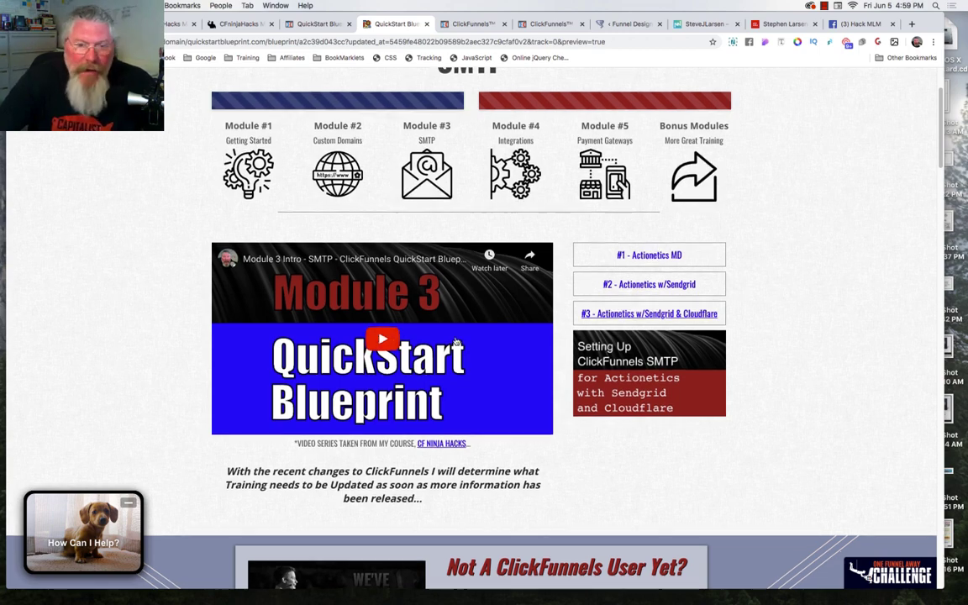
Step: Scroll through the blueprint preview's hover-enlarging cards and book images, then go to the funnel overview
{"action": "scroll", "coordinate": [456, 342], "scroll_direction": "down", "scroll_amount": 2}
{"action": "scroll", "coordinate": [454, 344], "scroll_direction": "down", "scroll_amount": 3}
{"action": "scroll", "coordinate": [454, 345], "scroll_direction": "down", "scroll_amount": 3}
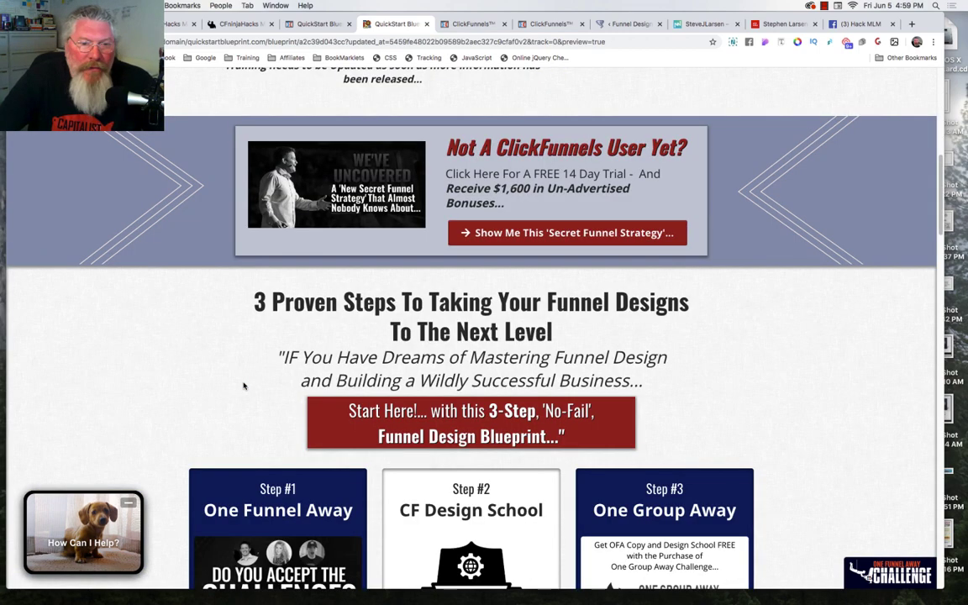
{"action": "scroll", "coordinate": [166, 333], "scroll_direction": "down", "scroll_amount": 1}
{"action": "scroll", "coordinate": [165, 329], "scroll_direction": "down", "scroll_amount": 1}
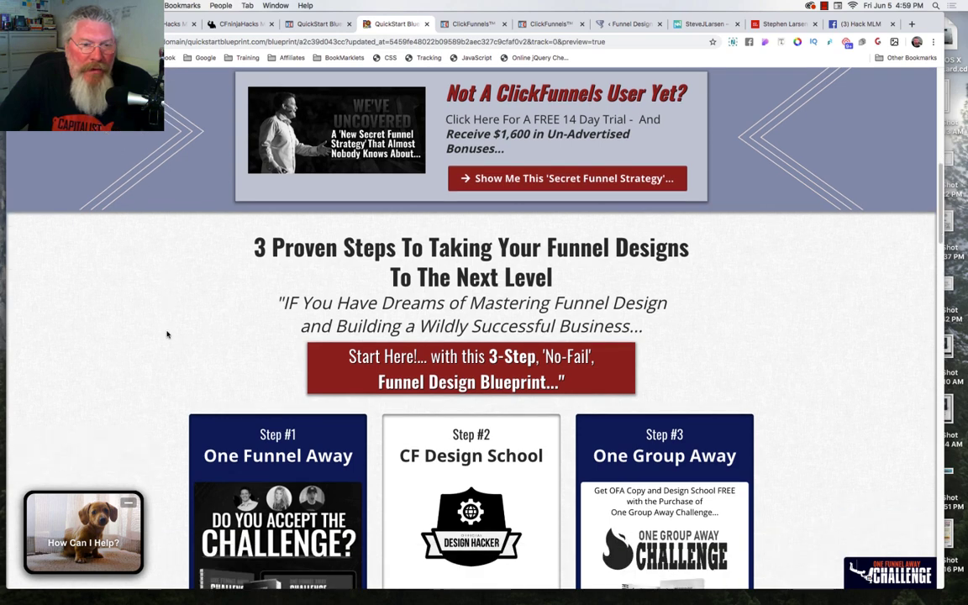
{"action": "scroll", "coordinate": [164, 326], "scroll_direction": "down", "scroll_amount": 2}
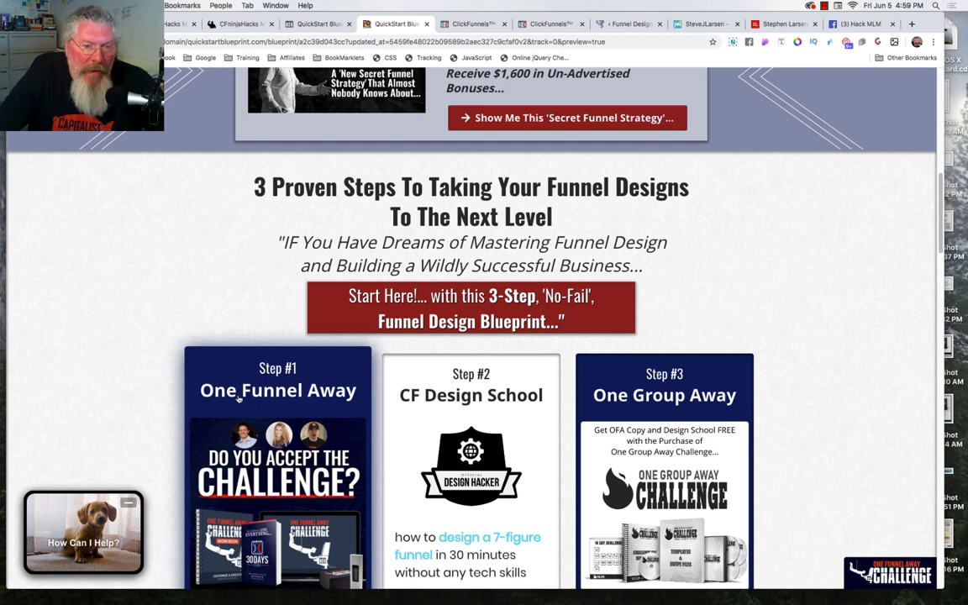
{"action": "scroll", "coordinate": [137, 387], "scroll_direction": "down", "scroll_amount": 1}
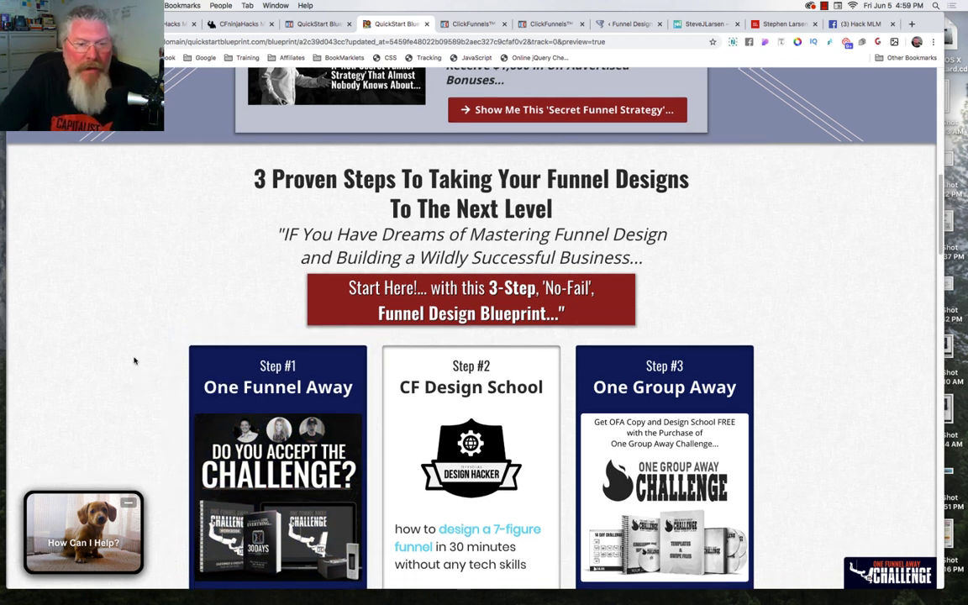
{"action": "scroll", "coordinate": [126, 336], "scroll_direction": "down", "scroll_amount": 3}
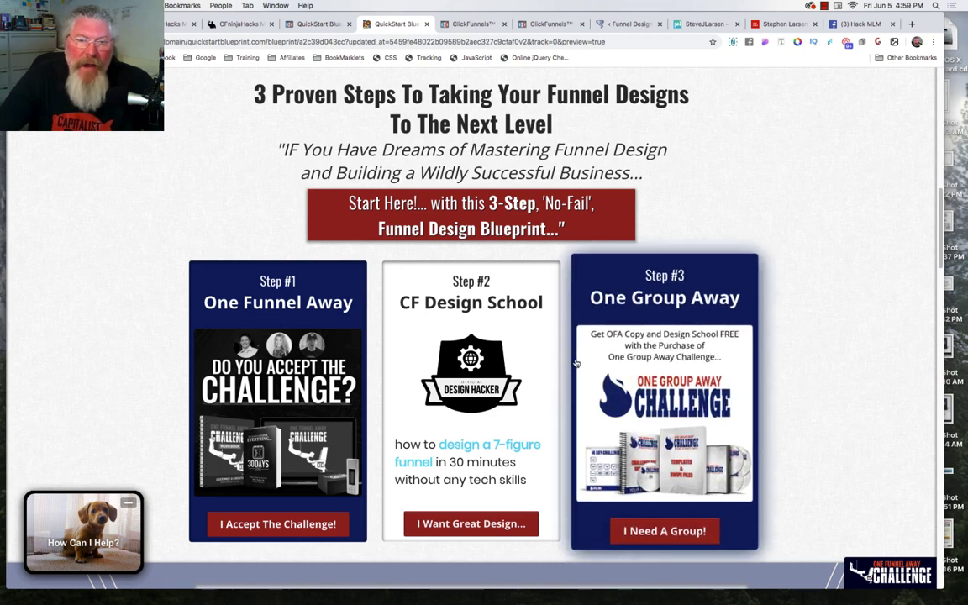
{"action": "scroll", "coordinate": [576, 363], "scroll_direction": "down", "scroll_amount": 1}
{"action": "scroll", "coordinate": [576, 363], "scroll_direction": "down", "scroll_amount": 2}
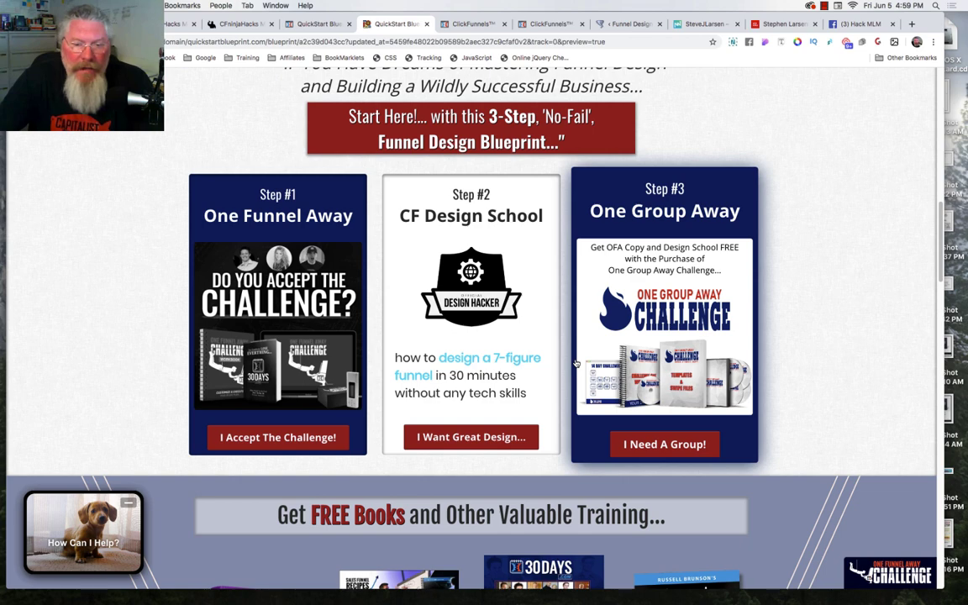
{"action": "scroll", "coordinate": [576, 363], "scroll_direction": "down", "scroll_amount": 3}
{"action": "scroll", "coordinate": [576, 363], "scroll_direction": "down", "scroll_amount": 10}
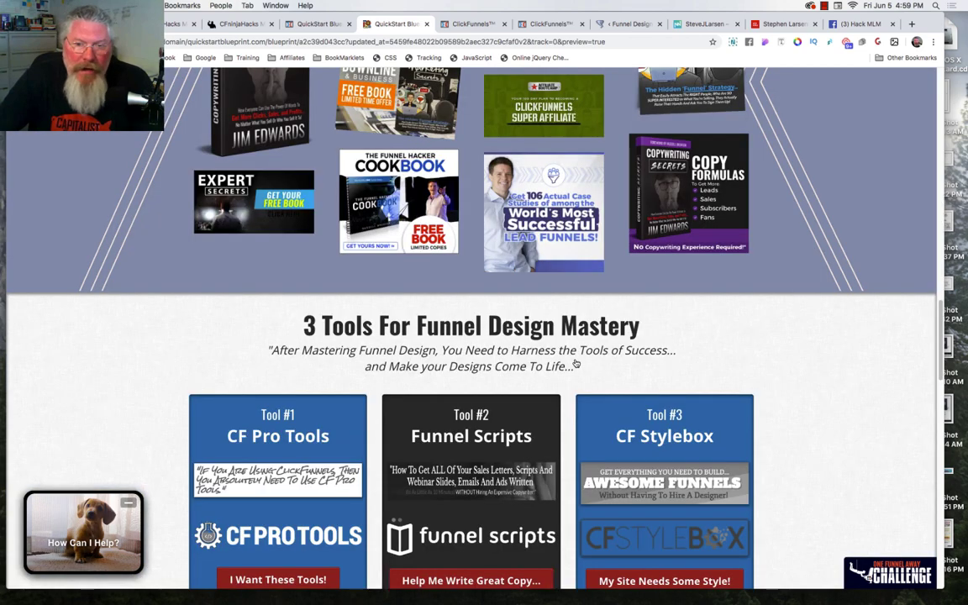
{"action": "scroll", "coordinate": [576, 363], "scroll_direction": "up", "scroll_amount": 5}
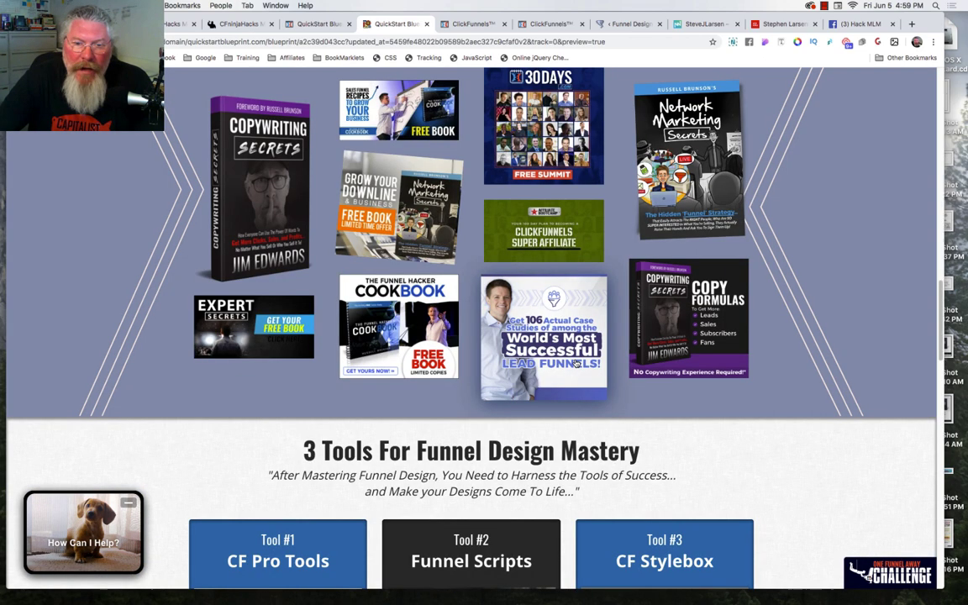
{"action": "scroll", "coordinate": [576, 362], "scroll_direction": "up", "scroll_amount": 5}
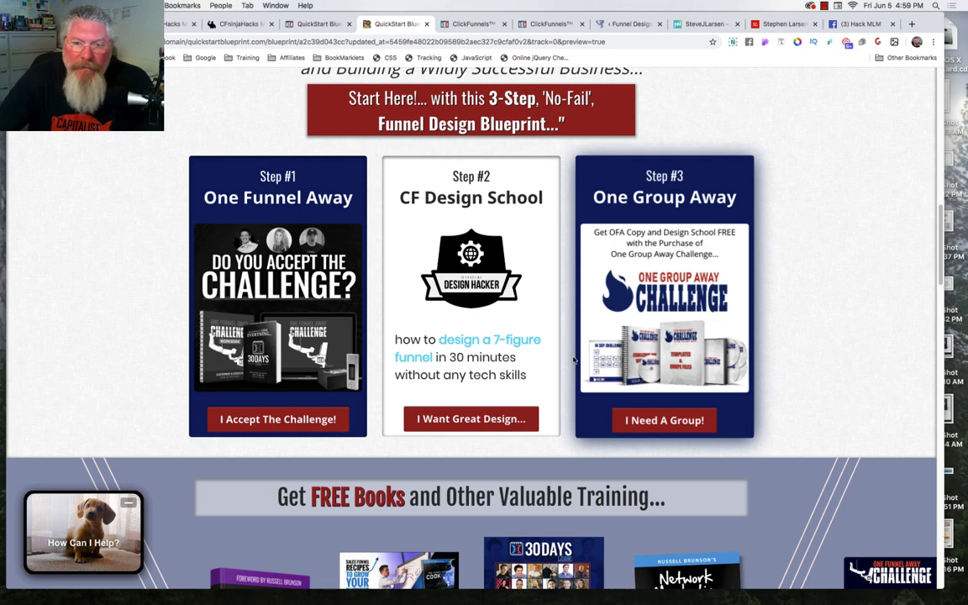
{"action": "scroll", "coordinate": [573, 360], "scroll_direction": "up", "scroll_amount": 3}
{"action": "scroll", "coordinate": [574, 359], "scroll_direction": "down", "scroll_amount": 3}
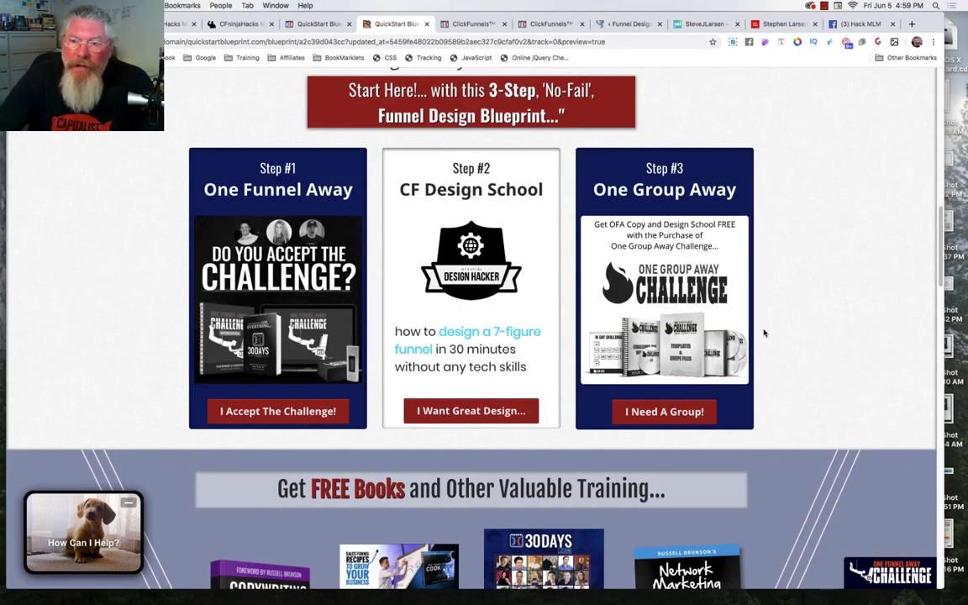
{"action": "scroll", "coordinate": [764, 335], "scroll_direction": "down", "scroll_amount": 3}
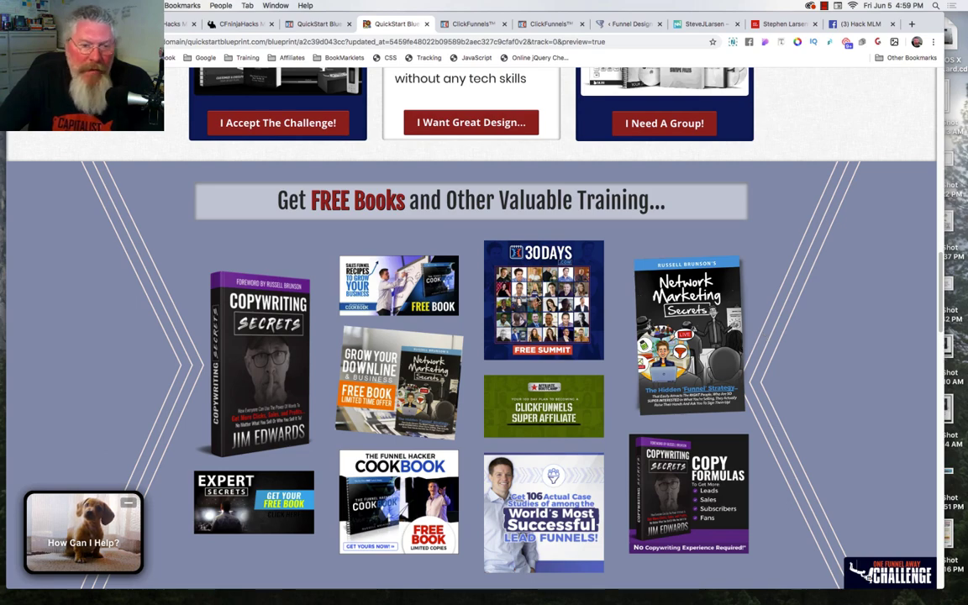
{"action": "scroll", "coordinate": [285, 286], "scroll_direction": "down", "scroll_amount": 1}
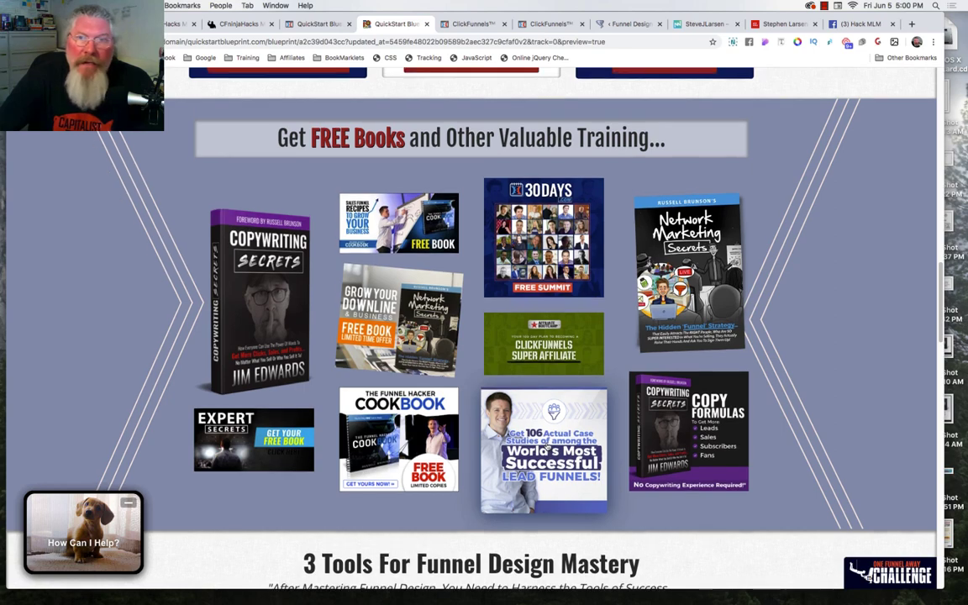
{"action": "scroll", "coordinate": [546, 450], "scroll_direction": "up", "scroll_amount": 10}
{"action": "left_click", "coordinate": [471, 26]}
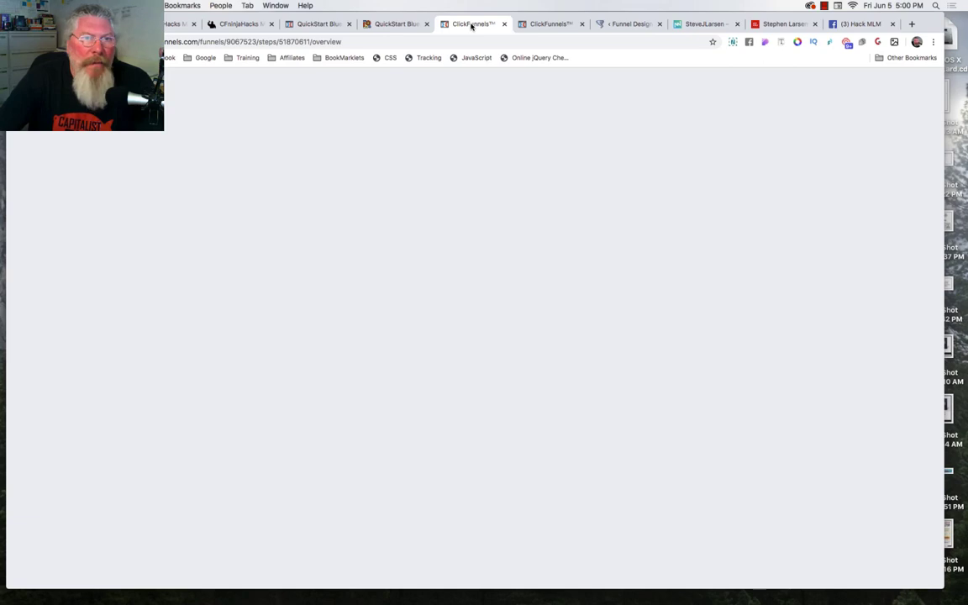
Step: Preview the 10 Day Funnel Launch Challenge optin page down to its ClickFunnels and DropFunnels logos
{"action": "left_click", "coordinate": [401, 192]}
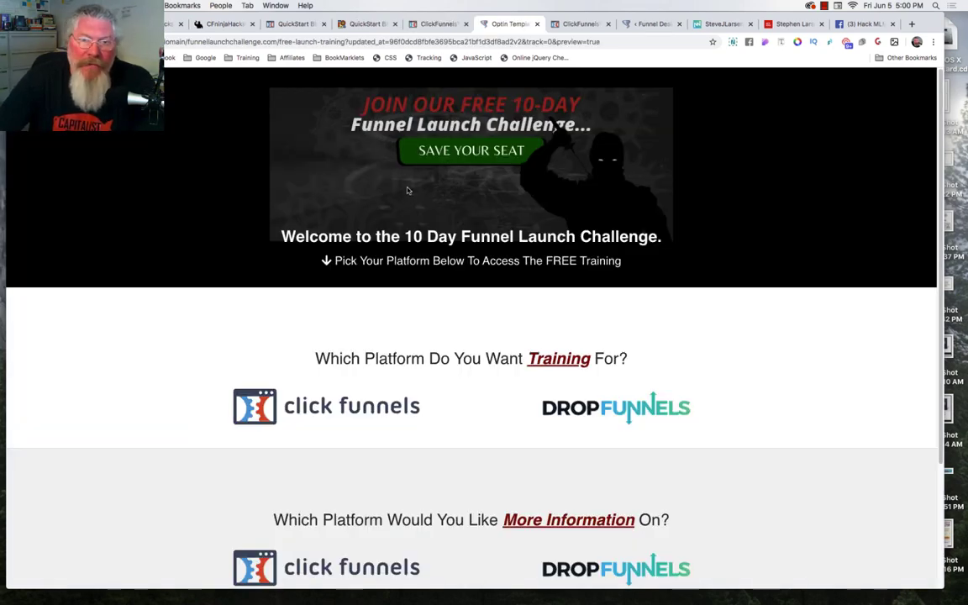
{"action": "scroll", "coordinate": [496, 220], "scroll_direction": "down", "scroll_amount": 1}
{"action": "scroll", "coordinate": [497, 220], "scroll_direction": "down", "scroll_amount": 2}
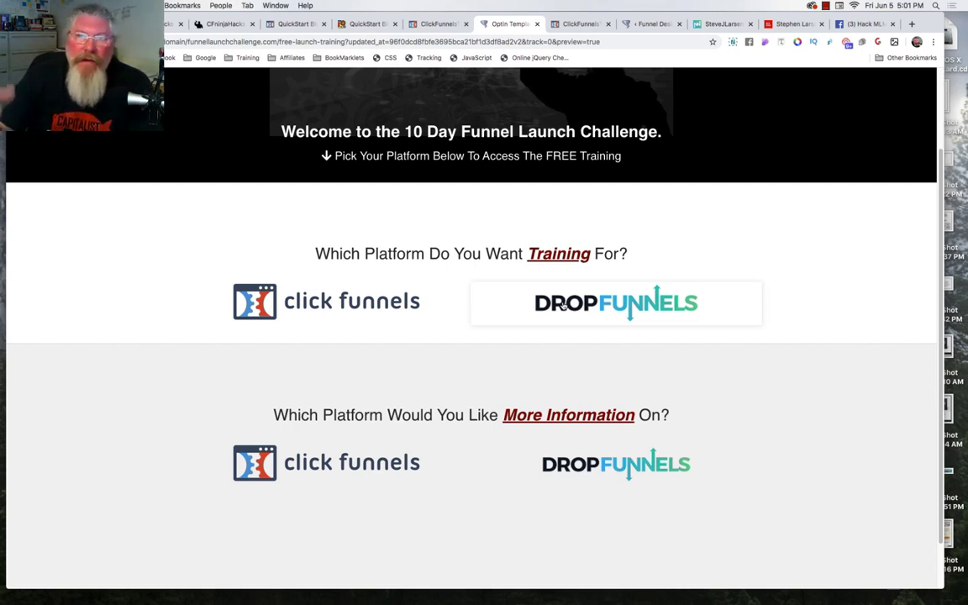
Step: Scroll through the live funnel-hub page from the Funnel Designer admin, then bring up the original site
{"action": "left_click", "coordinate": [638, 24]}
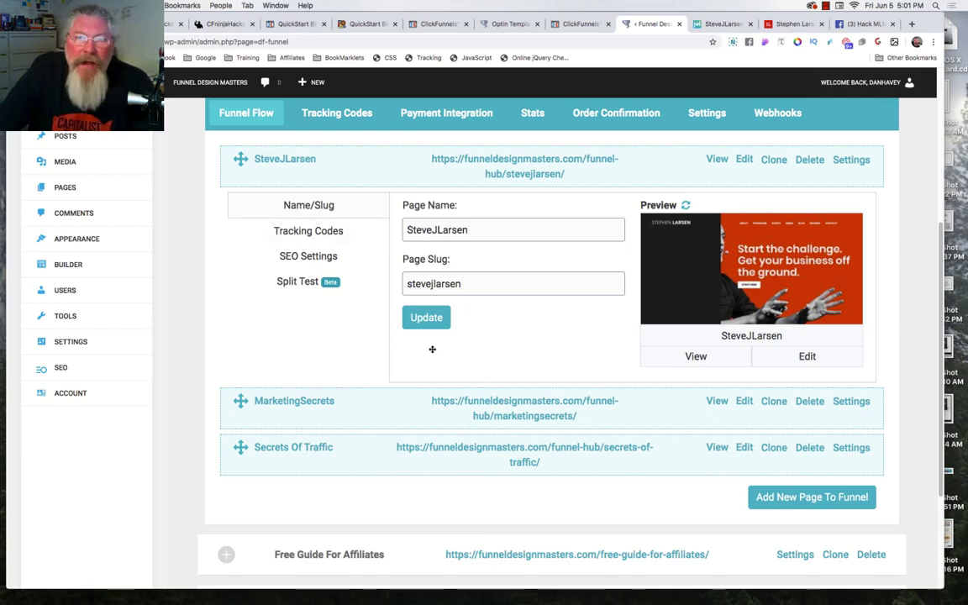
{"action": "left_click", "coordinate": [715, 24]}
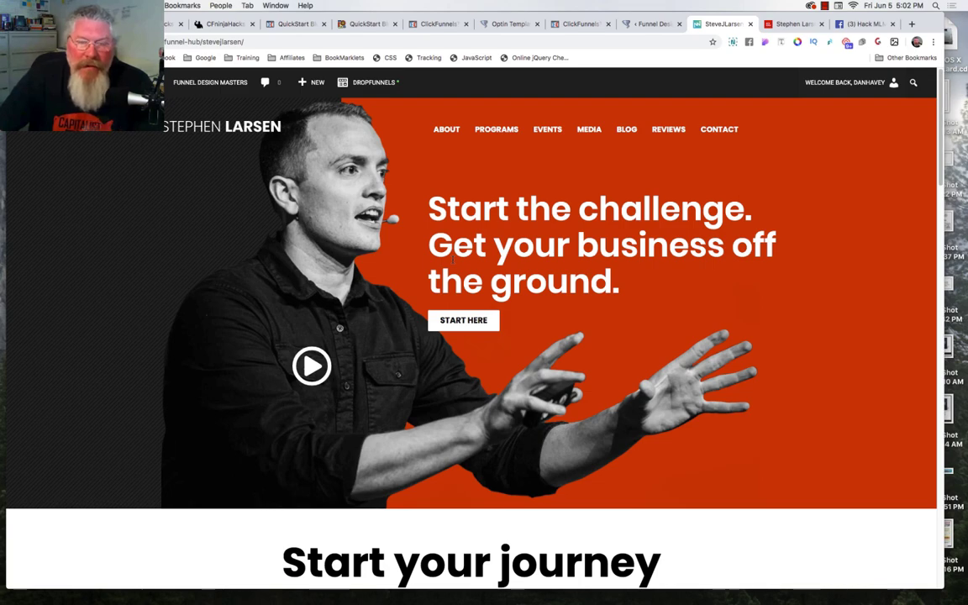
{"action": "scroll", "coordinate": [452, 259], "scroll_direction": "down", "scroll_amount": 10}
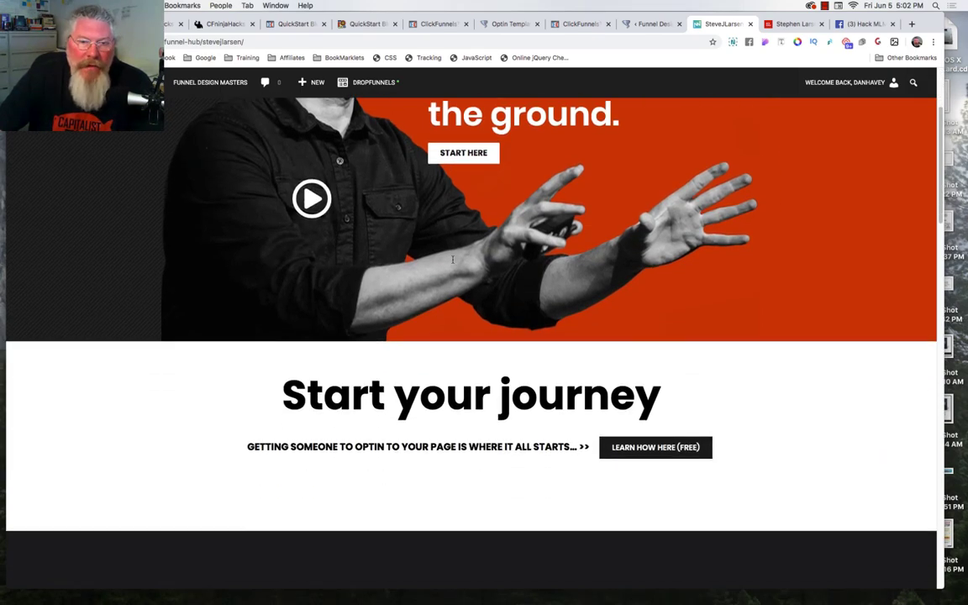
{"action": "scroll", "coordinate": [452, 263], "scroll_direction": "down", "scroll_amount": 5}
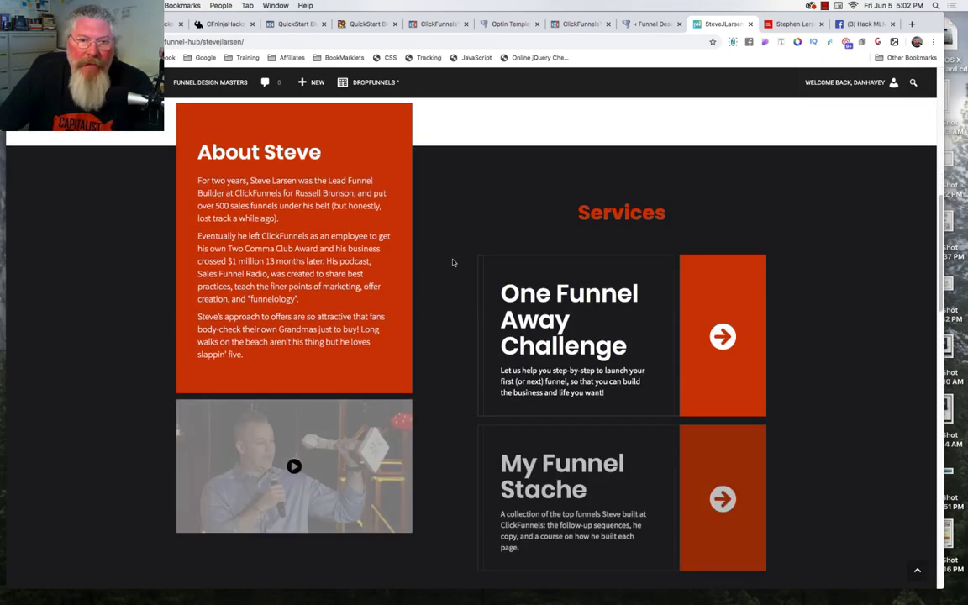
{"action": "scroll", "coordinate": [452, 263], "scroll_direction": "down", "scroll_amount": 6}
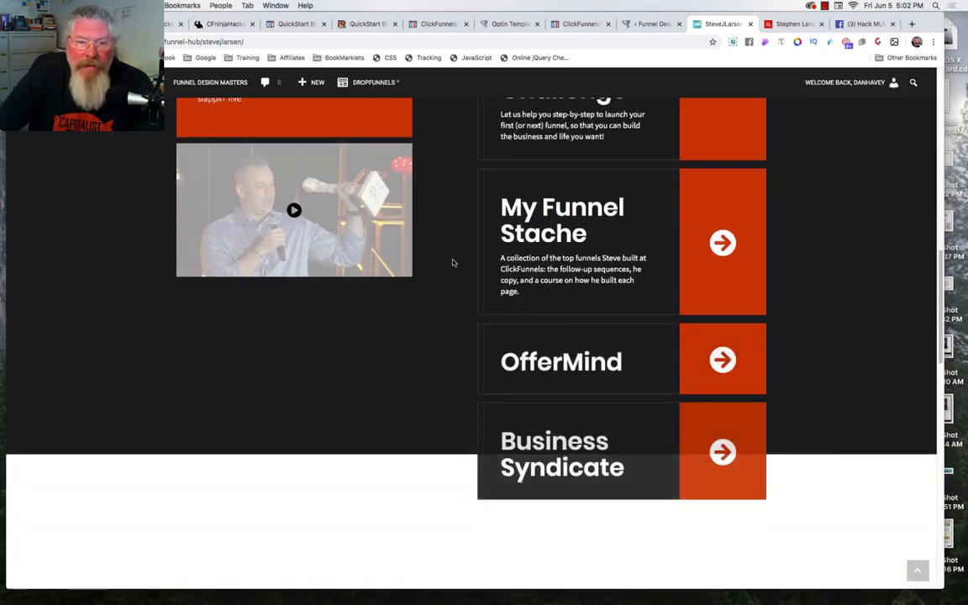
{"action": "scroll", "coordinate": [452, 263], "scroll_direction": "down", "scroll_amount": 3}
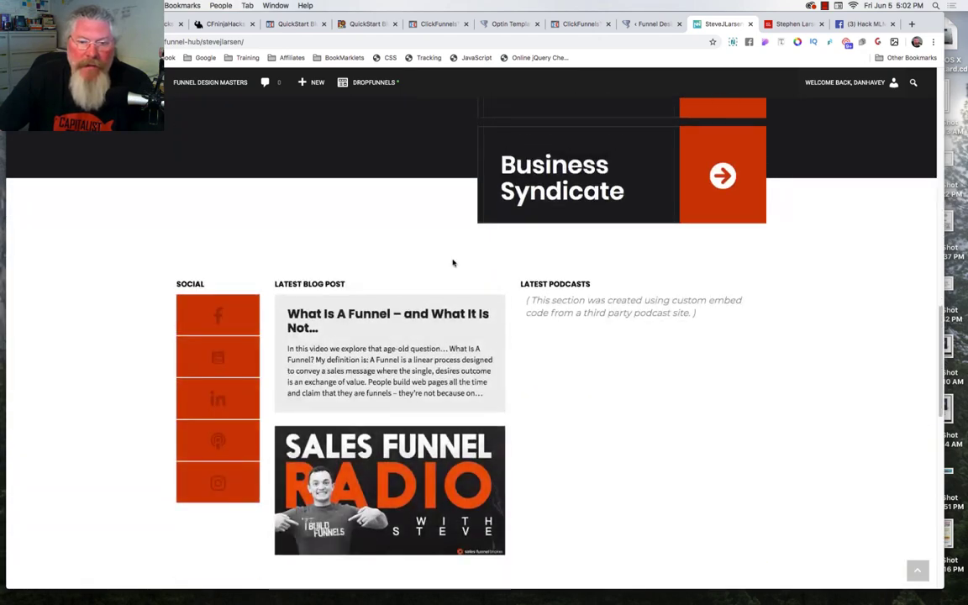
{"action": "scroll", "coordinate": [452, 263], "scroll_direction": "down", "scroll_amount": 9}
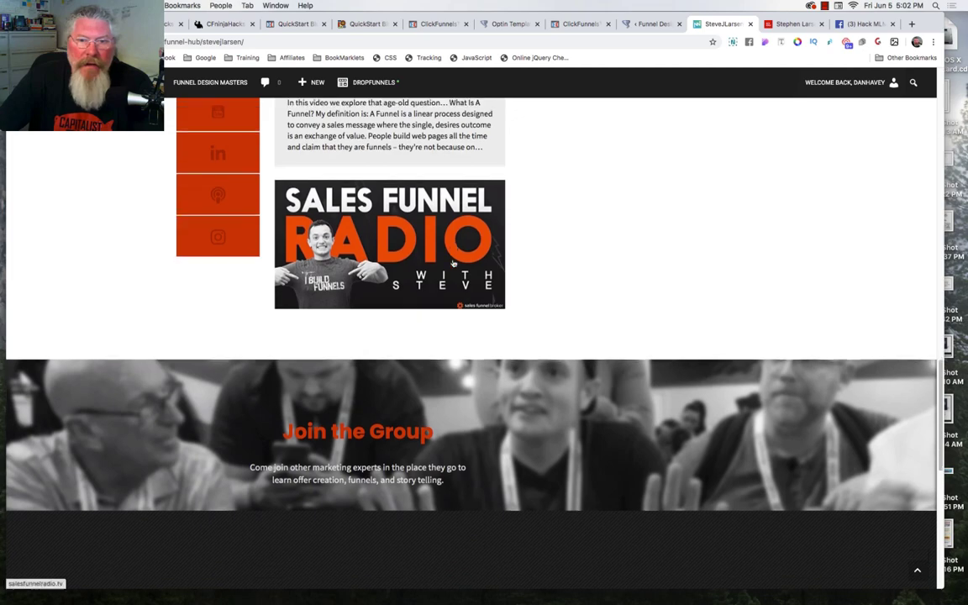
{"action": "scroll", "coordinate": [452, 263], "scroll_direction": "down", "scroll_amount": 6}
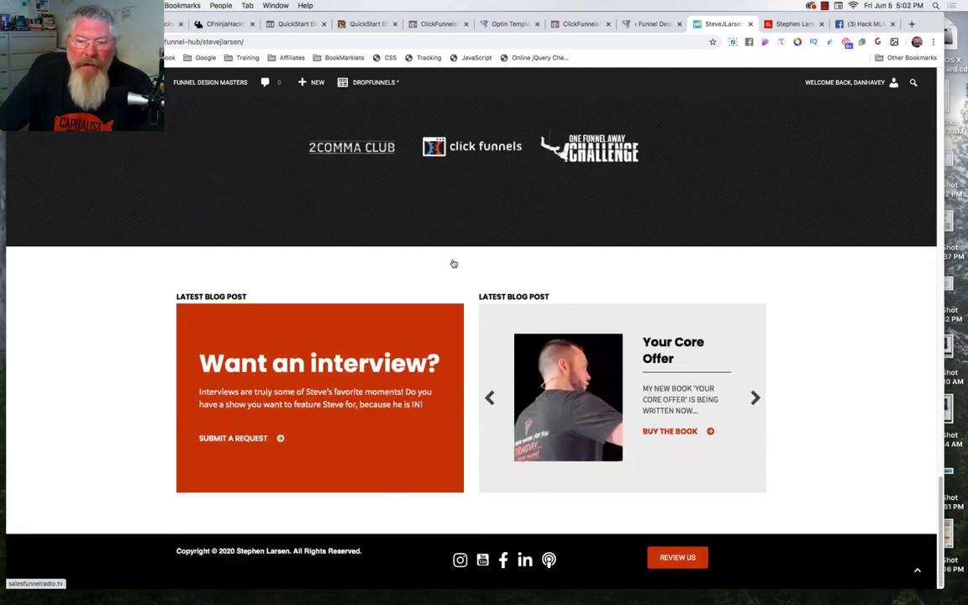
{"action": "scroll", "coordinate": [452, 263], "scroll_direction": "up", "scroll_amount": 3}
{"action": "scroll", "coordinate": [452, 263], "scroll_direction": "up", "scroll_amount": 20}
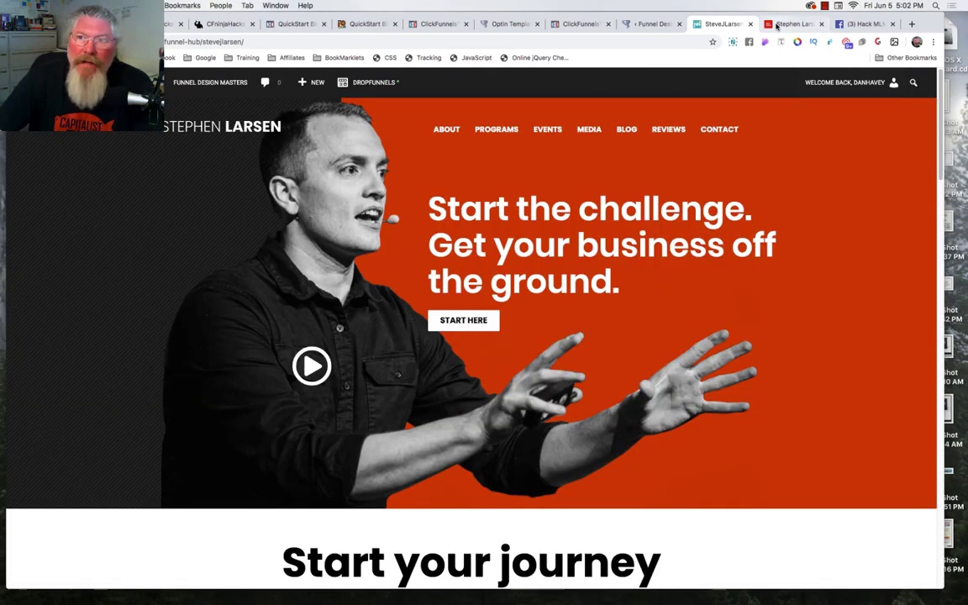
{"action": "left_click", "coordinate": [778, 25]}
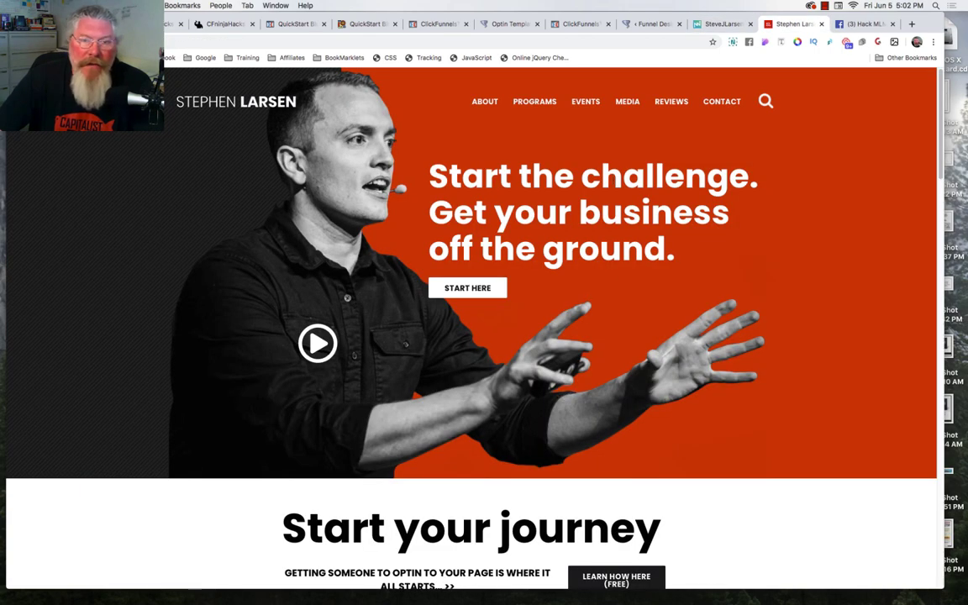
Step: Scroll through the original Stephen Larsen page, then return to the SteveJLarsen homepage
{"action": "scroll", "coordinate": [613, 184], "scroll_direction": "down", "scroll_amount": 5}
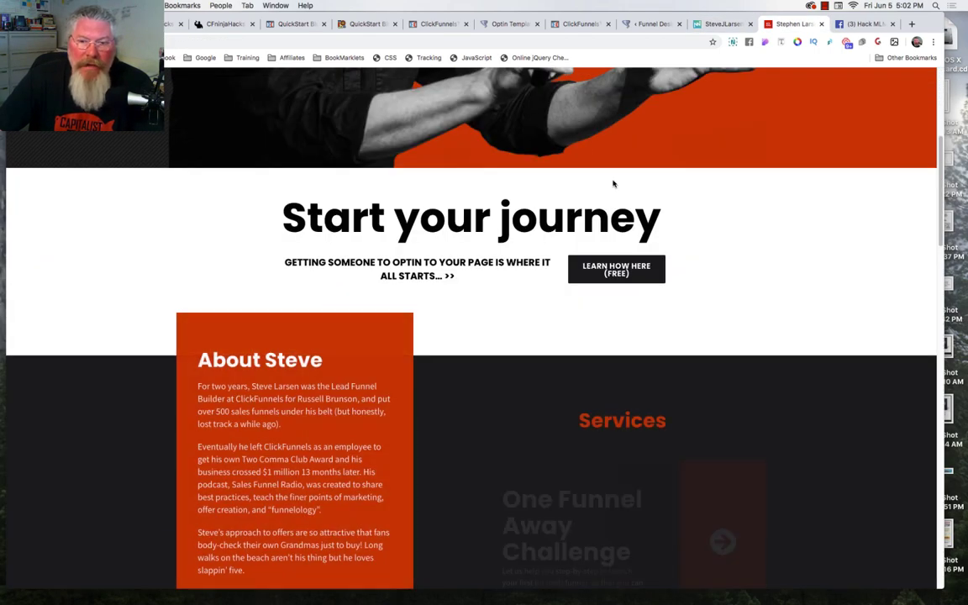
{"action": "scroll", "coordinate": [613, 184], "scroll_direction": "down", "scroll_amount": 6}
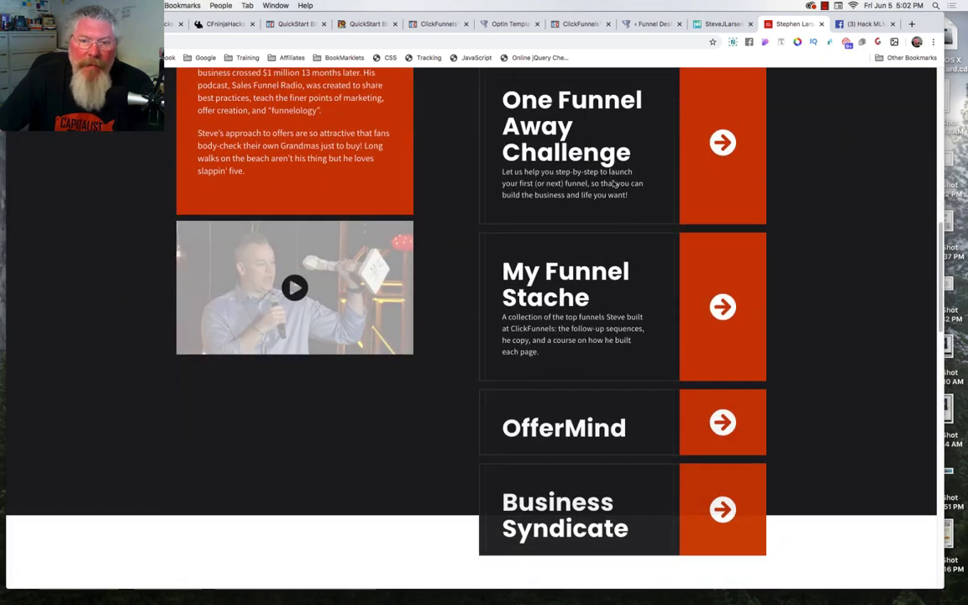
{"action": "scroll", "coordinate": [613, 184], "scroll_direction": "down", "scroll_amount": 8}
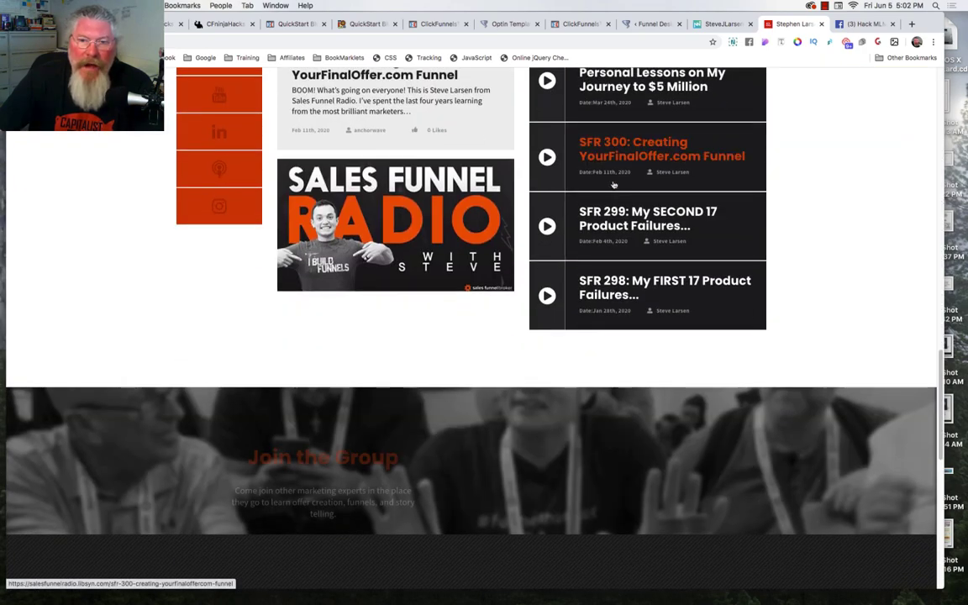
{"action": "scroll", "coordinate": [614, 184], "scroll_direction": "down", "scroll_amount": 8}
{"action": "scroll", "coordinate": [614, 185], "scroll_direction": "up", "scroll_amount": 5}
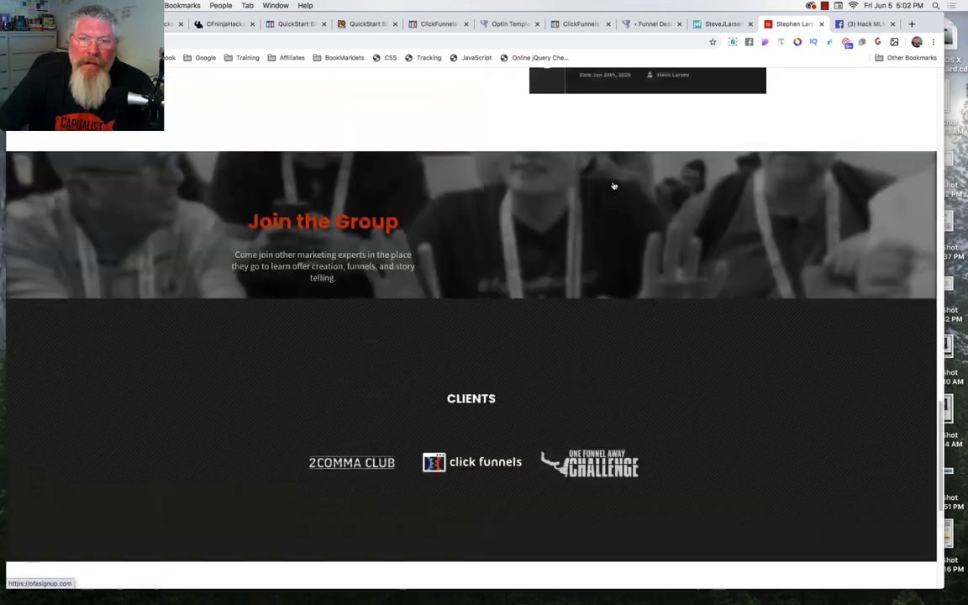
{"action": "scroll", "coordinate": [614, 185], "scroll_direction": "up", "scroll_amount": 10}
{"action": "scroll", "coordinate": [659, 274], "scroll_direction": "down", "scroll_amount": 5}
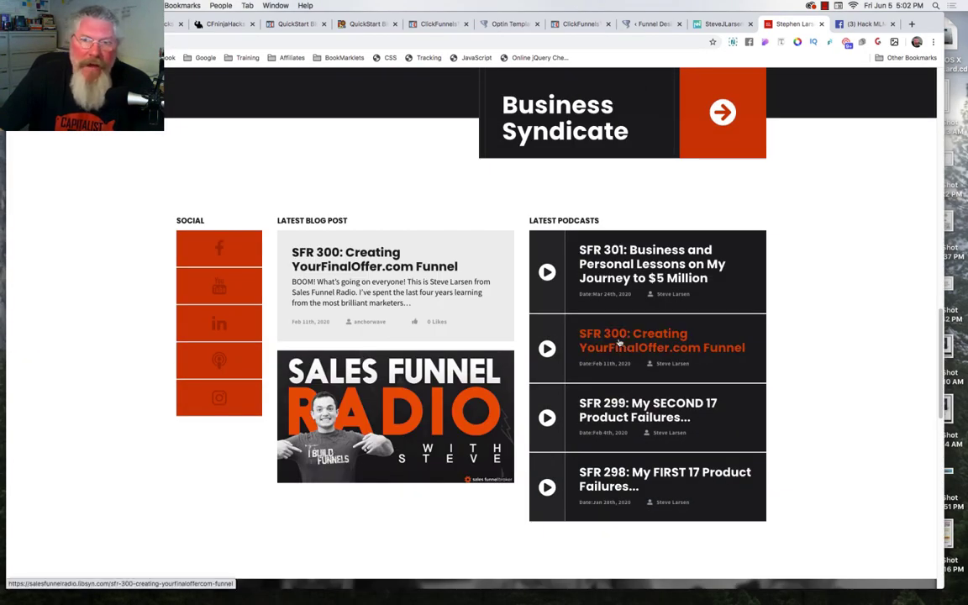
{"action": "left_click", "coordinate": [720, 24]}
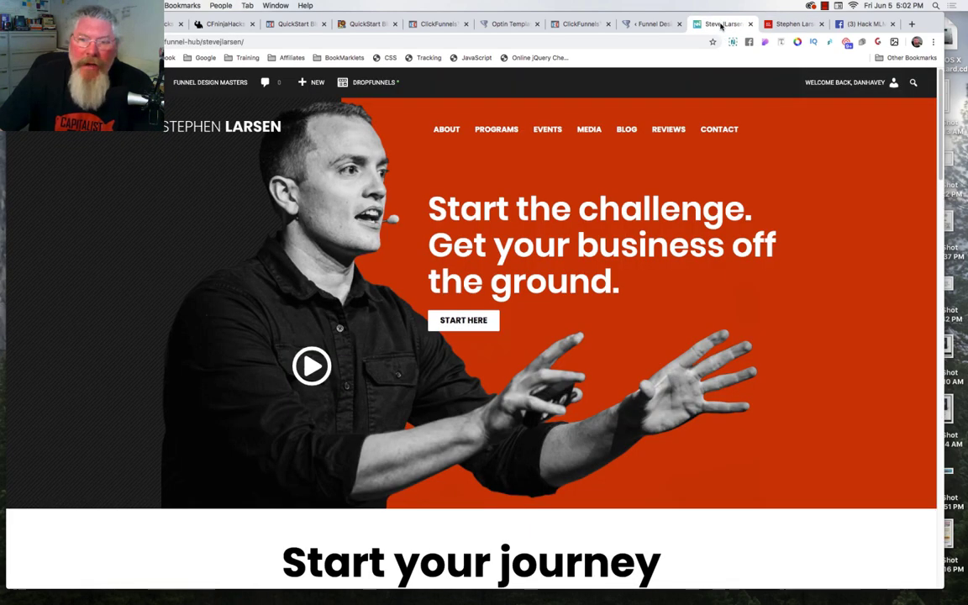
Step: Scroll the SteveJLarsen page down to its footer, then switch to the Optin Template page
{"action": "scroll", "coordinate": [470, 336], "scroll_direction": "down", "scroll_amount": 2}
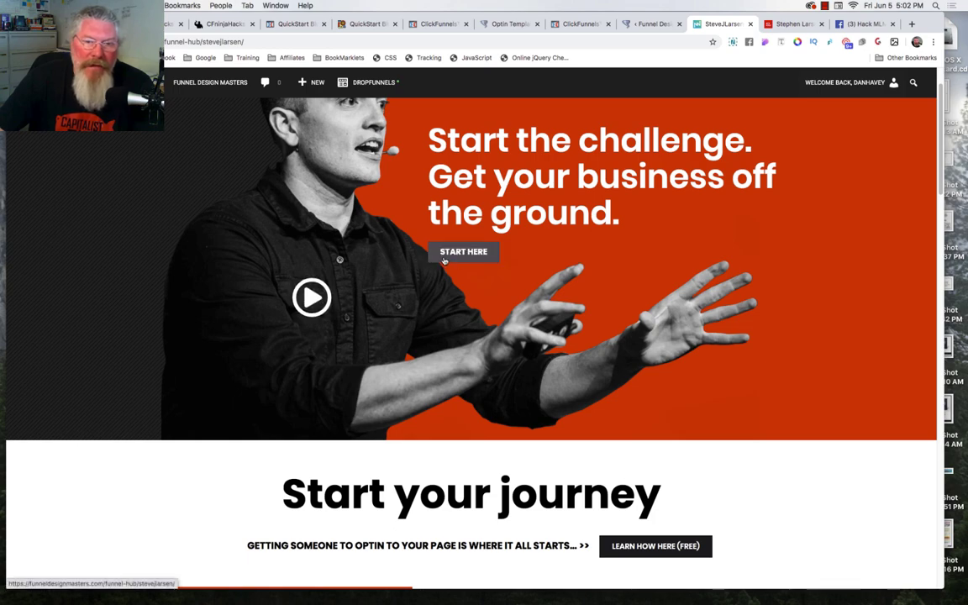
{"action": "scroll", "coordinate": [554, 250], "scroll_direction": "down", "scroll_amount": 2}
{"action": "scroll", "coordinate": [554, 250], "scroll_direction": "down", "scroll_amount": 4}
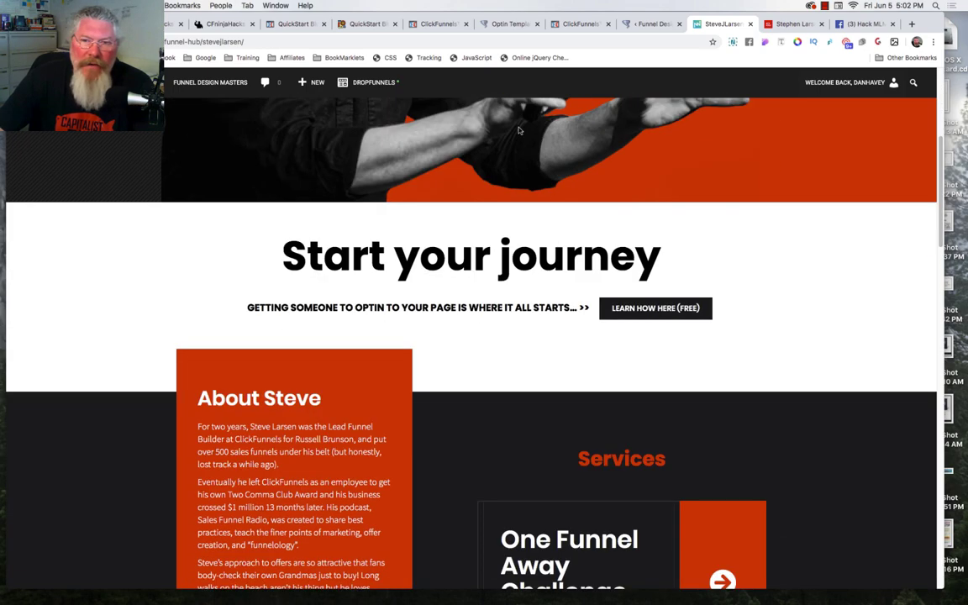
{"action": "scroll", "coordinate": [554, 239], "scroll_direction": "down", "scroll_amount": 4}
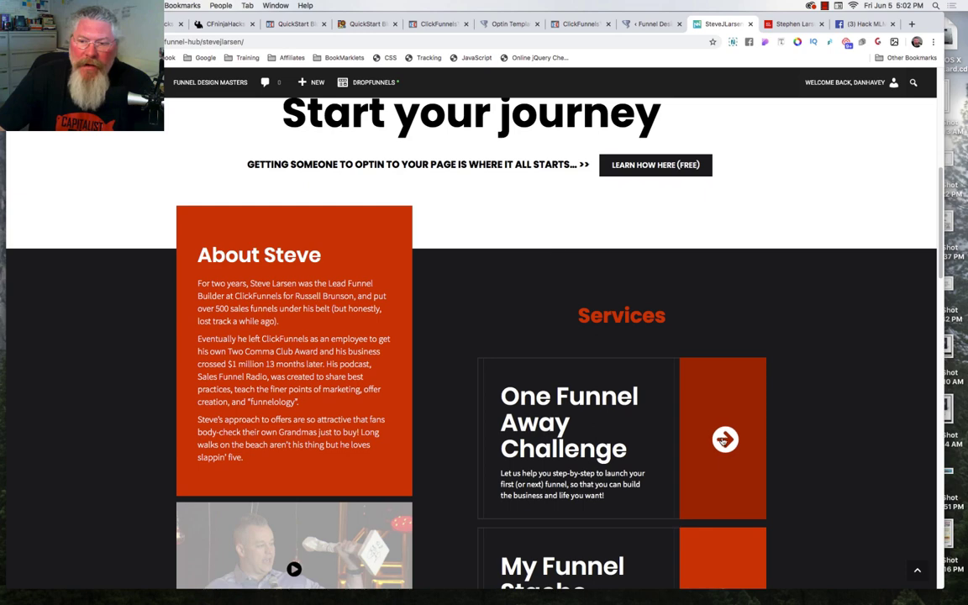
{"action": "scroll", "coordinate": [724, 441], "scroll_direction": "down", "scroll_amount": 2}
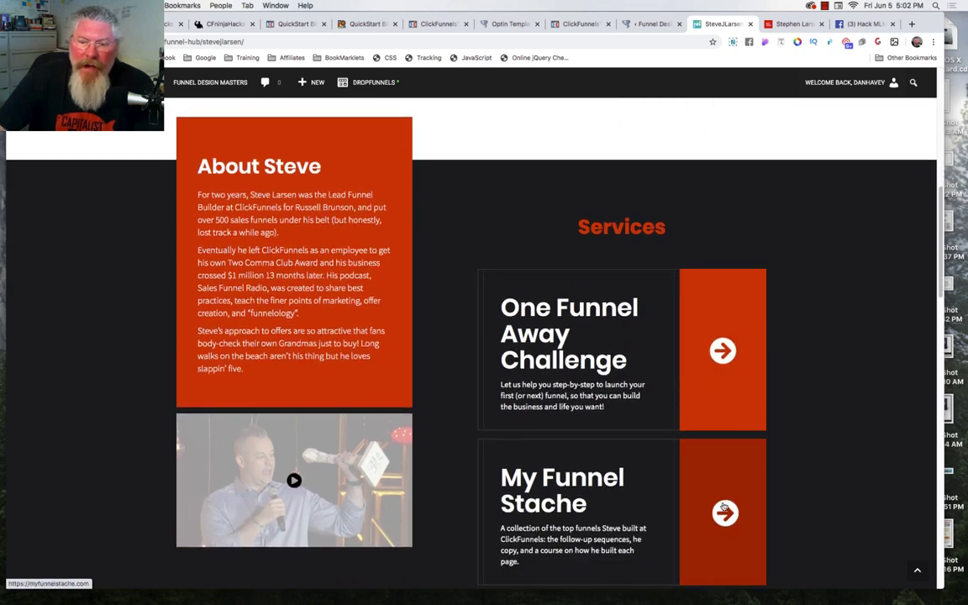
{"action": "scroll", "coordinate": [724, 506], "scroll_direction": "down", "scroll_amount": 2}
{"action": "scroll", "coordinate": [723, 506], "scroll_direction": "down", "scroll_amount": 3}
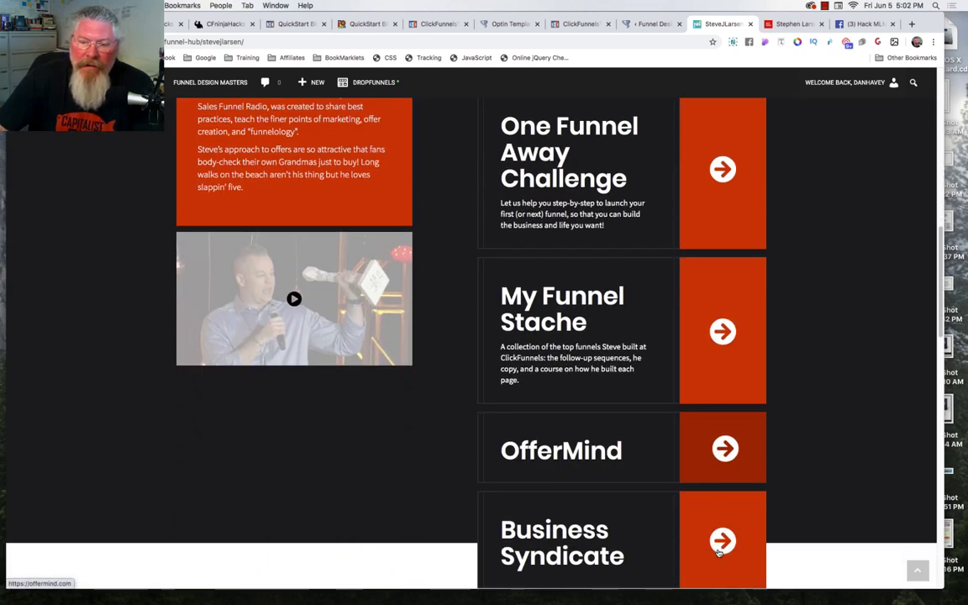
{"action": "scroll", "coordinate": [627, 493], "scroll_direction": "down", "scroll_amount": 10}
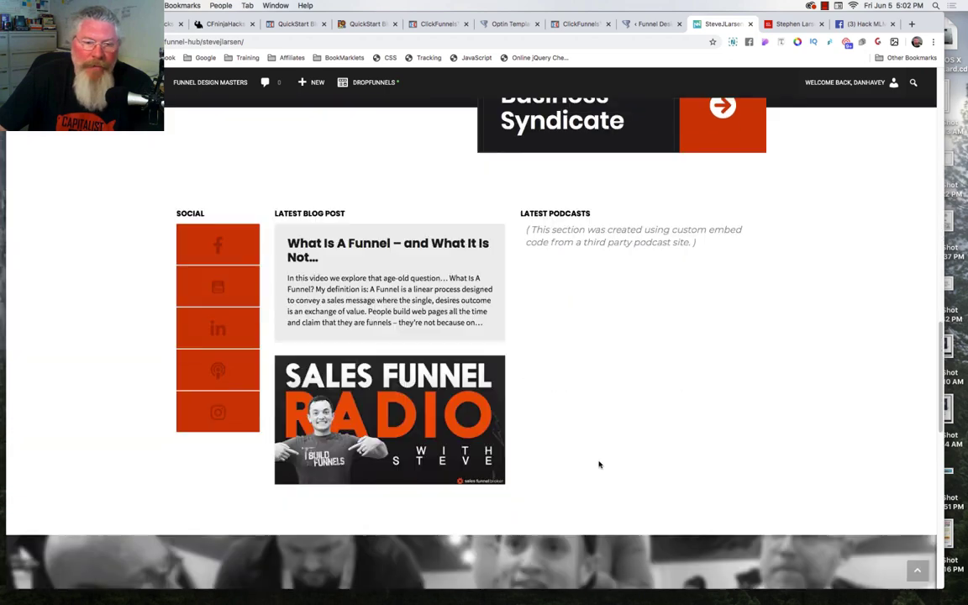
{"action": "scroll", "coordinate": [436, 264], "scroll_direction": "down", "scroll_amount": 8}
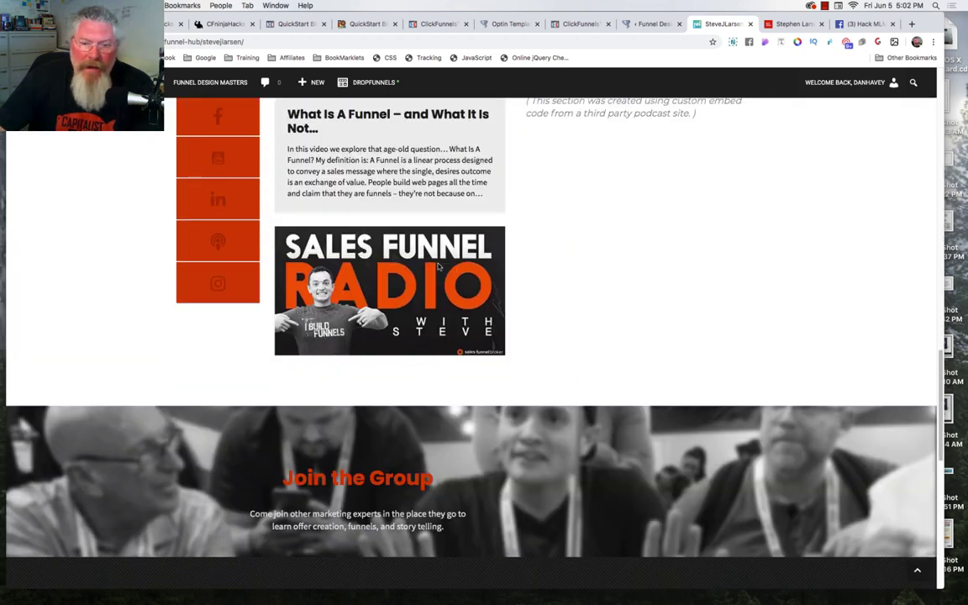
{"action": "scroll", "coordinate": [550, 498], "scroll_direction": "down", "scroll_amount": 10}
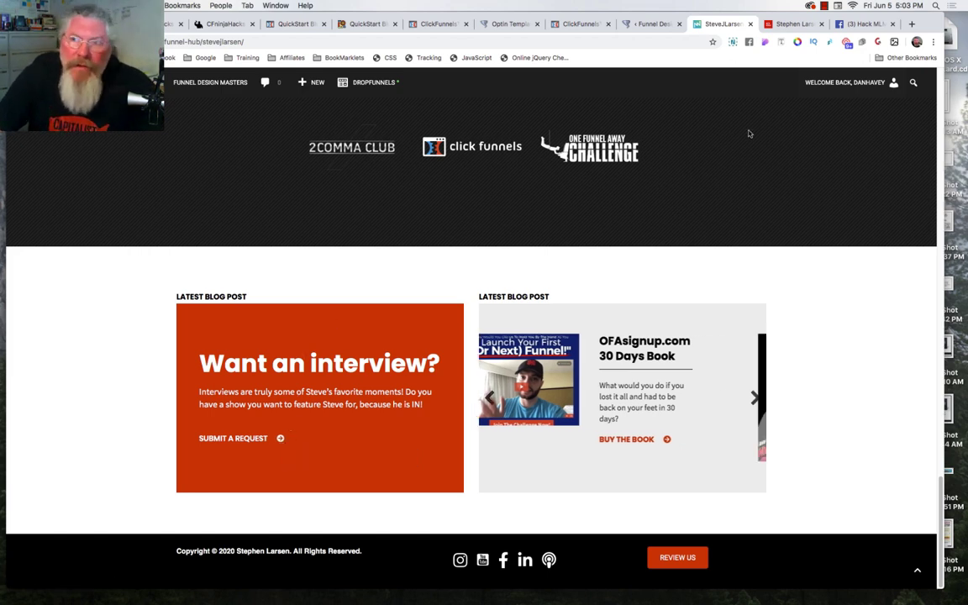
{"action": "left_click", "coordinate": [510, 23]}
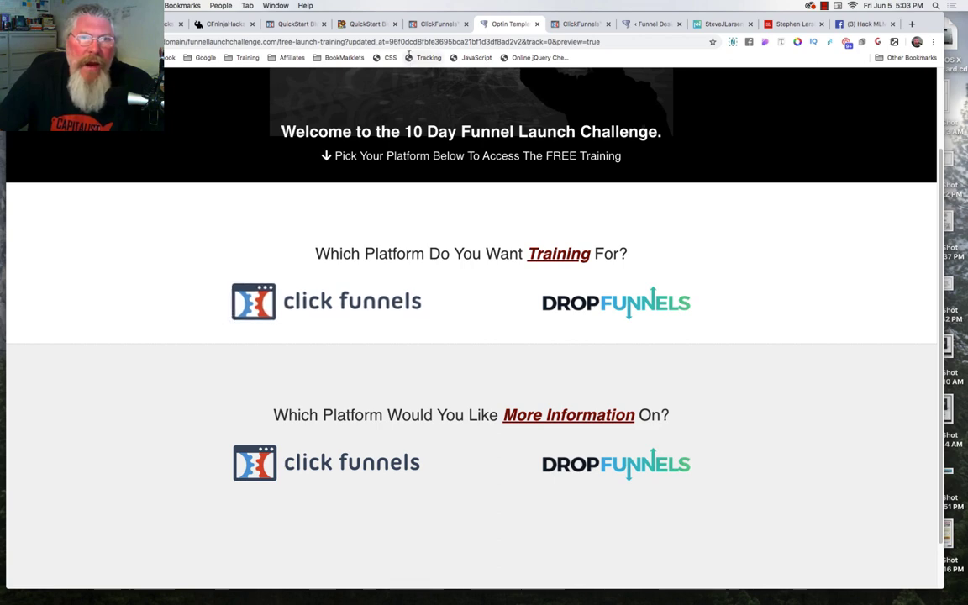
Step: Edit the optin page, check the ClickFunnels logo image's CSS ID, and show the page's custom CSS
{"action": "left_click", "coordinate": [425, 25]}
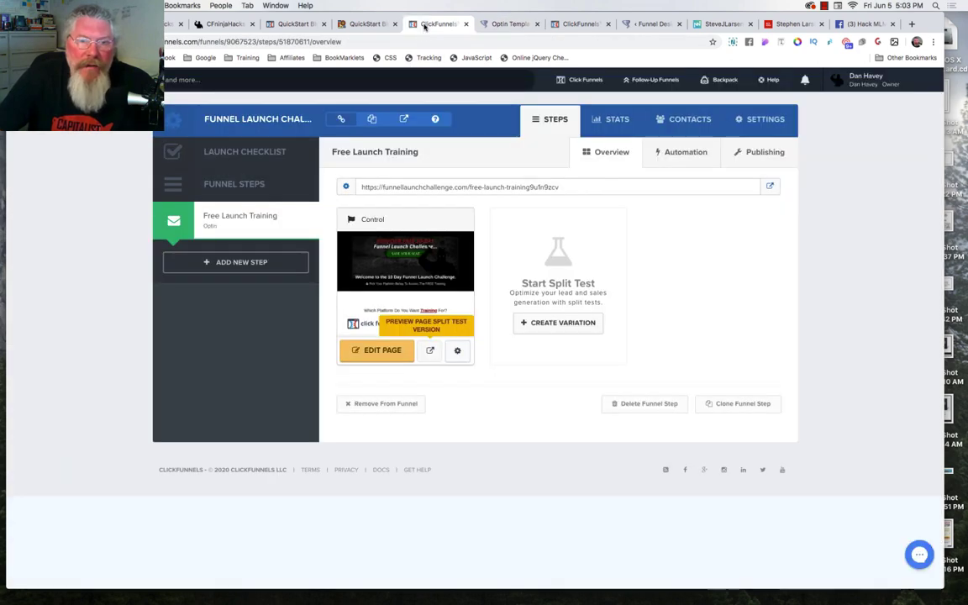
{"action": "left_click", "coordinate": [378, 351]}
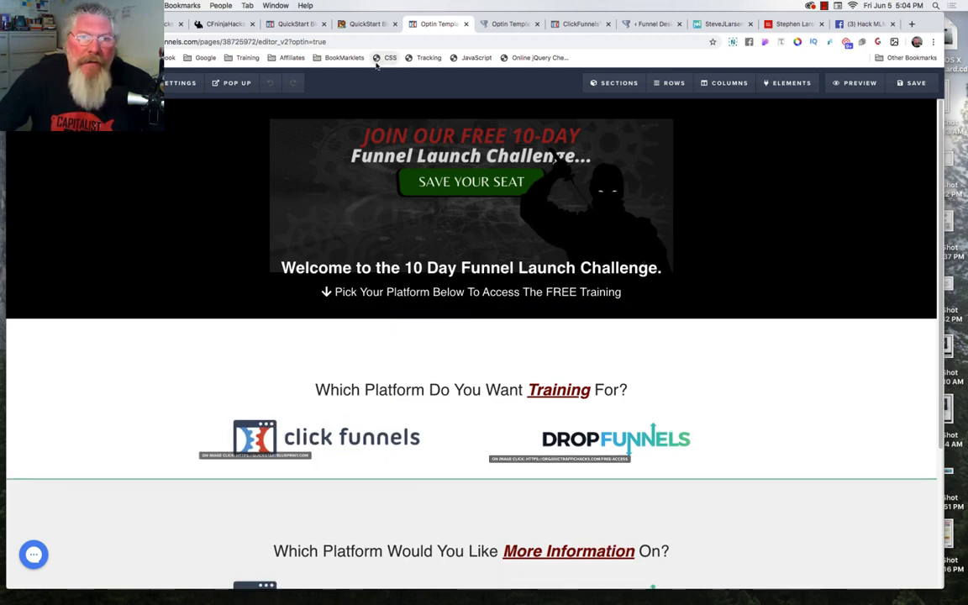
{"action": "left_click", "coordinate": [343, 437]}
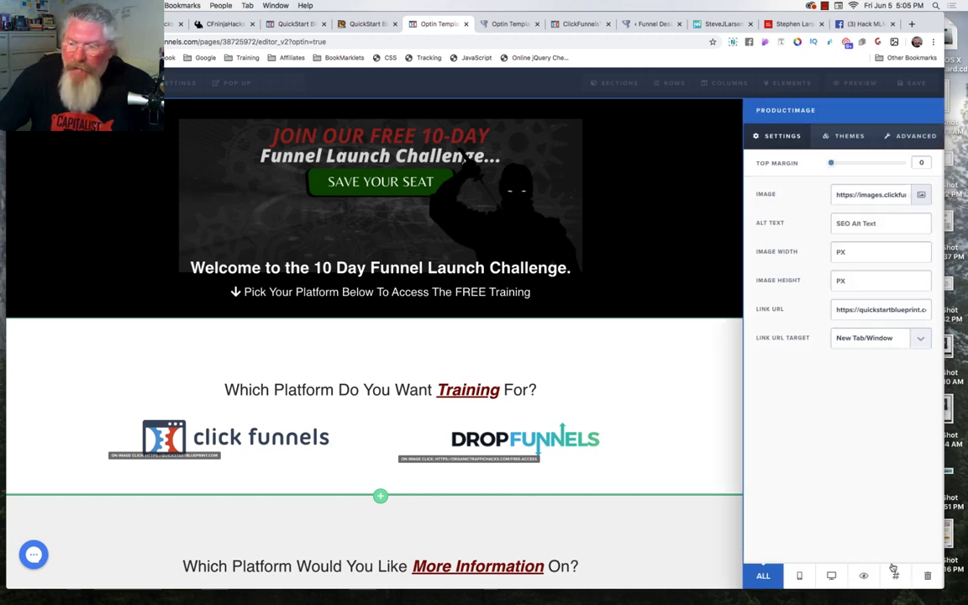
{"action": "left_click", "coordinate": [896, 577]}
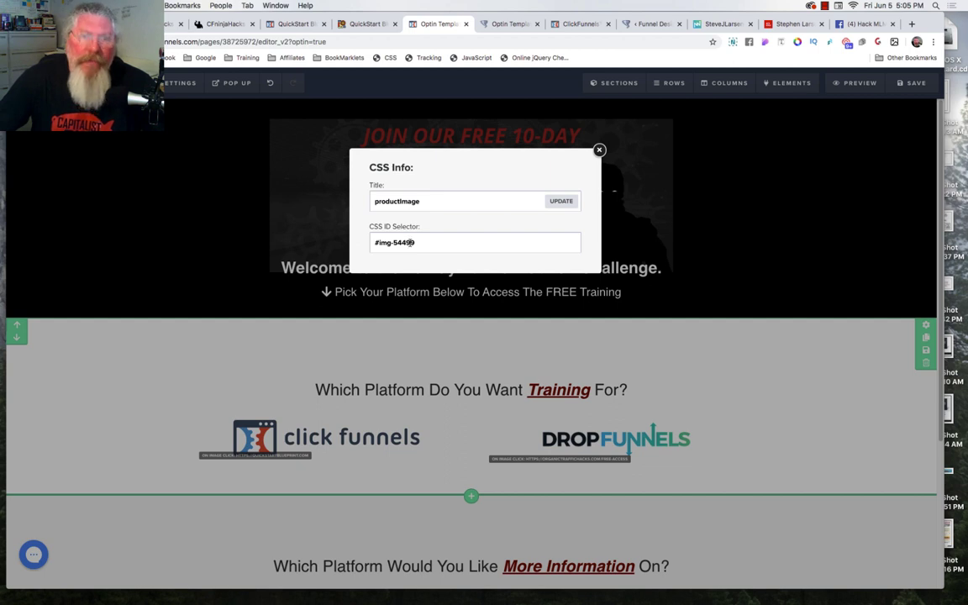
{"action": "left_click", "coordinate": [389, 58]}
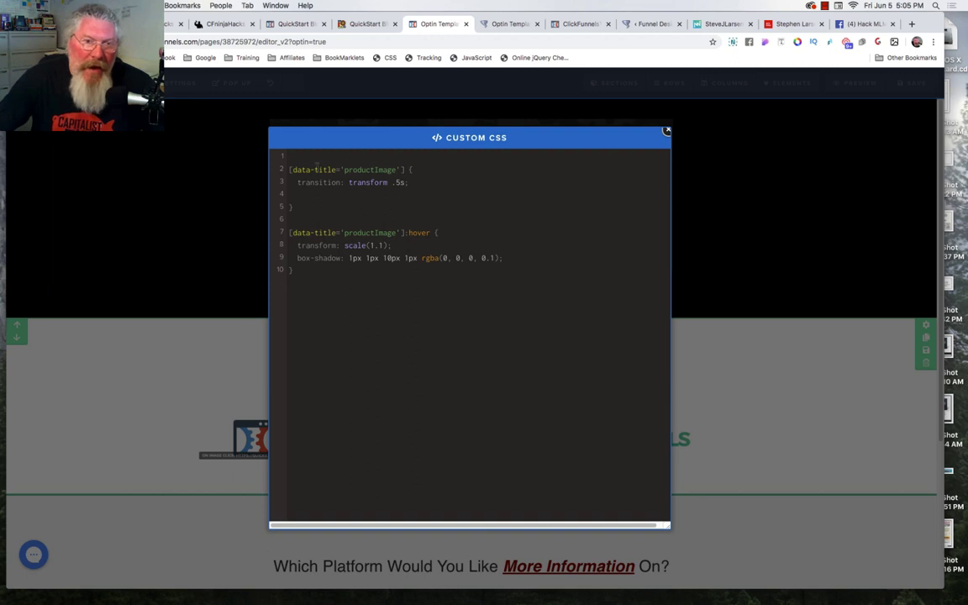
Step: Remove the empty line 4 before the productImage transition rule's closing brace
{"action": "left_click_drag", "start_coordinate": [293, 168], "coordinate": [398, 169]}
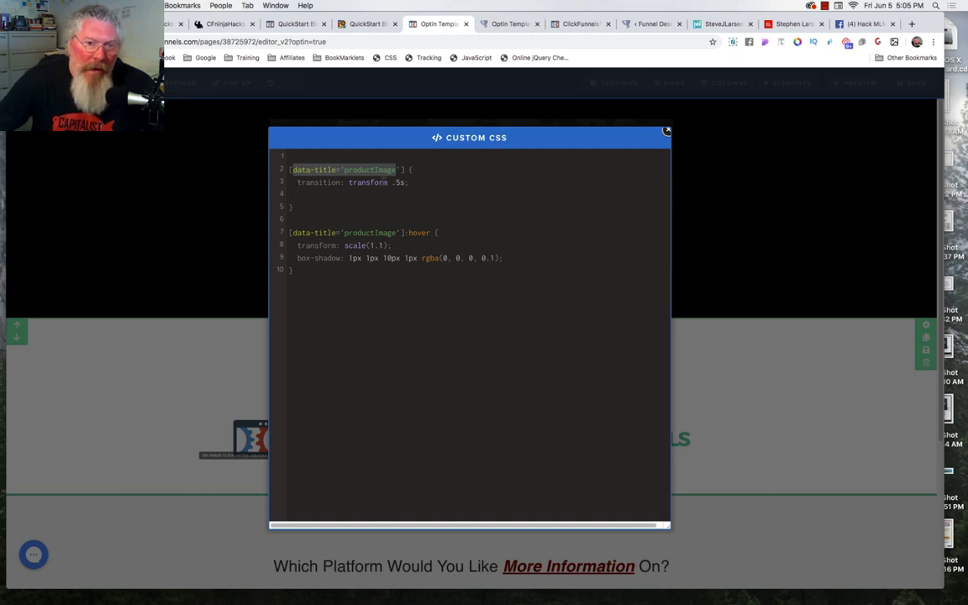
{"action": "left_click", "coordinate": [328, 199]}
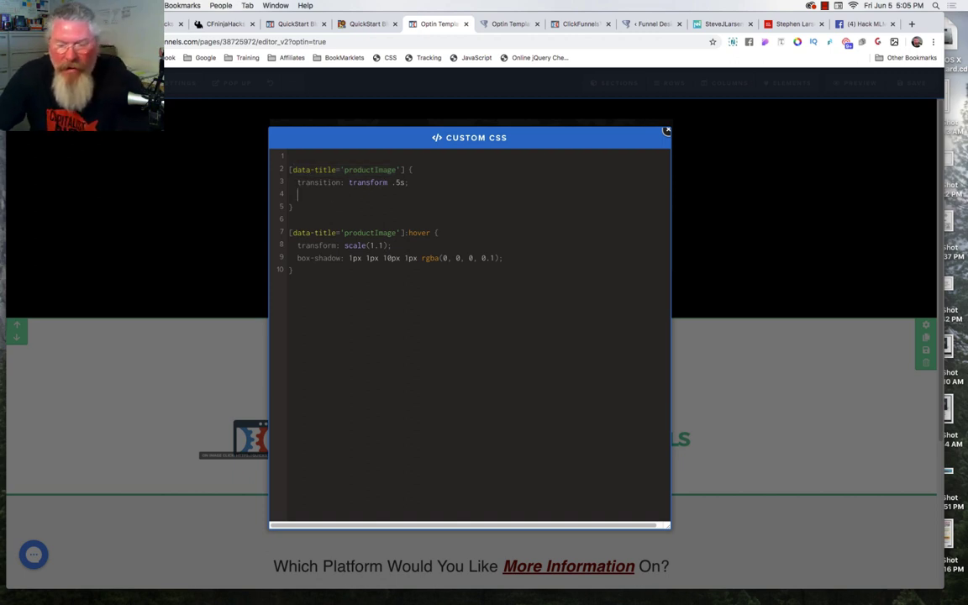
{"action": "key", "text": "BackSpace"}
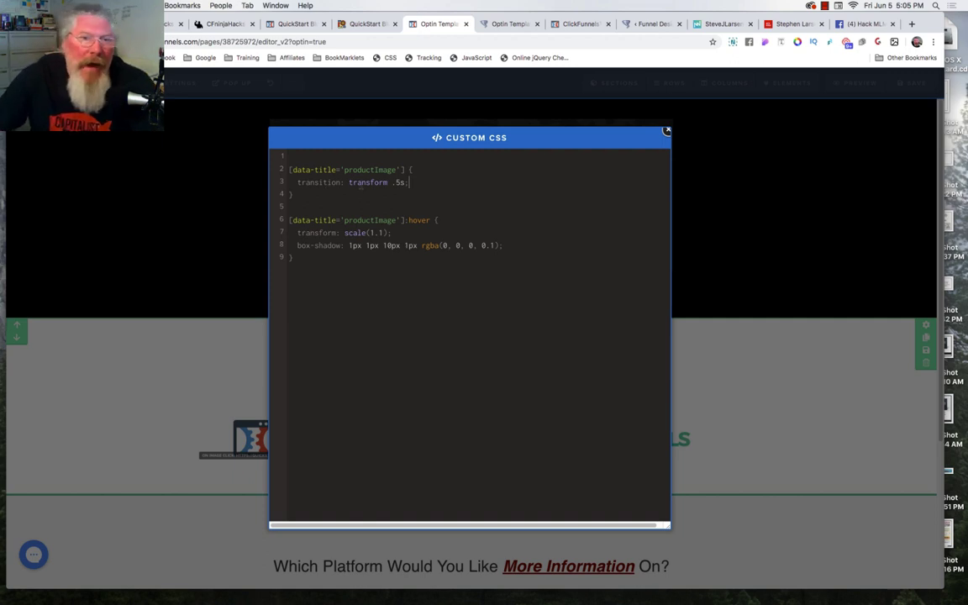